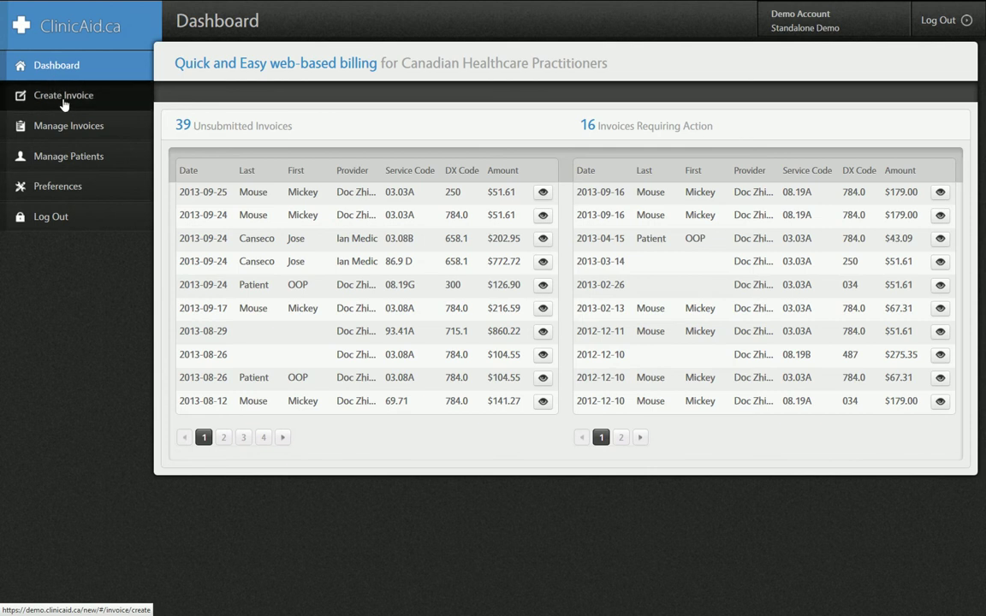
Step: Leave the dashboard (39 unsubmitted invoices) and start a new blank invoice
click(64, 102)
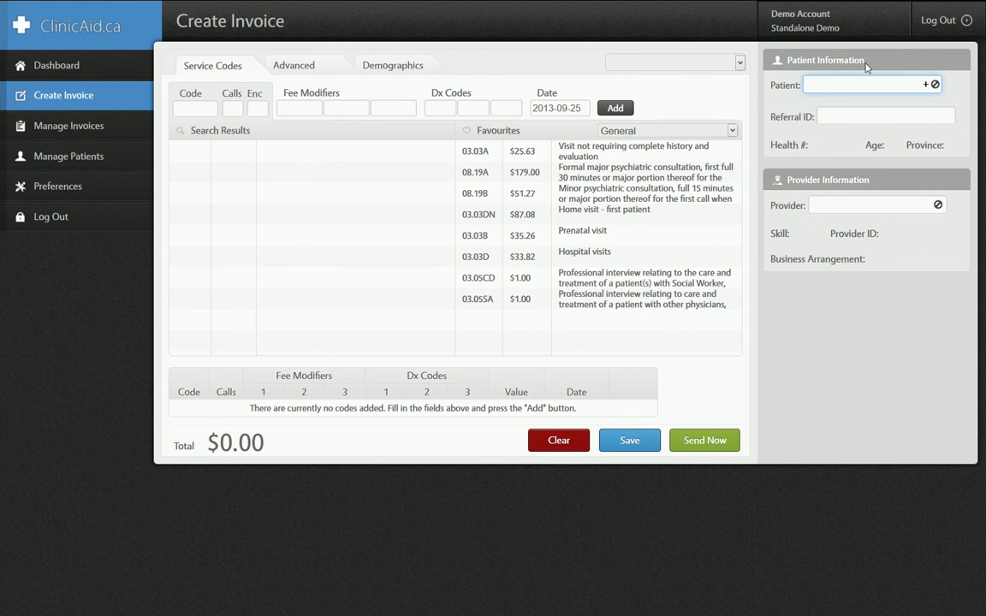
Step: Set the invoice's provider to the second suggested provider, filling skill, provider ID and arrangement
click(830, 204)
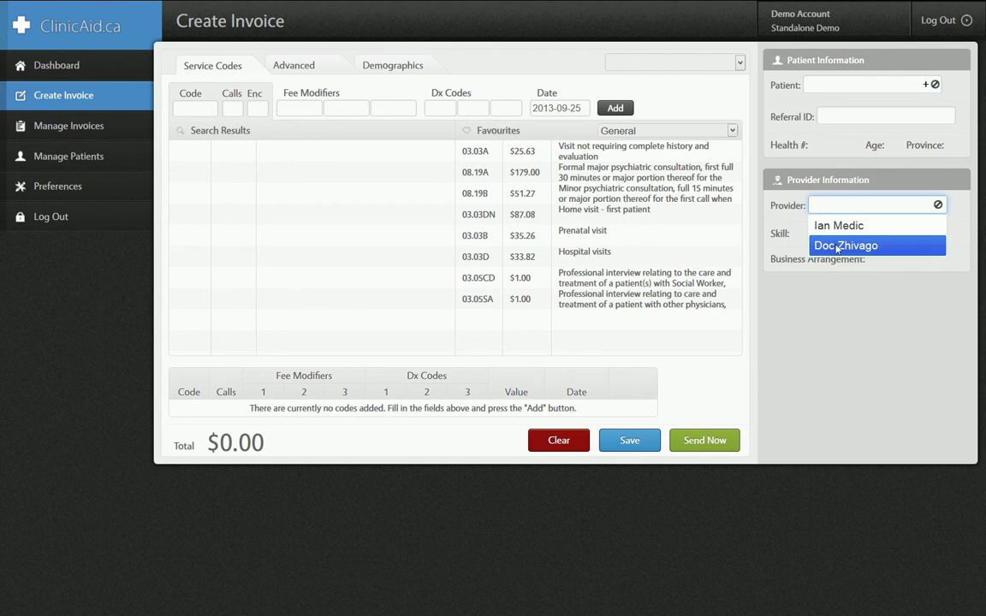
click(837, 246)
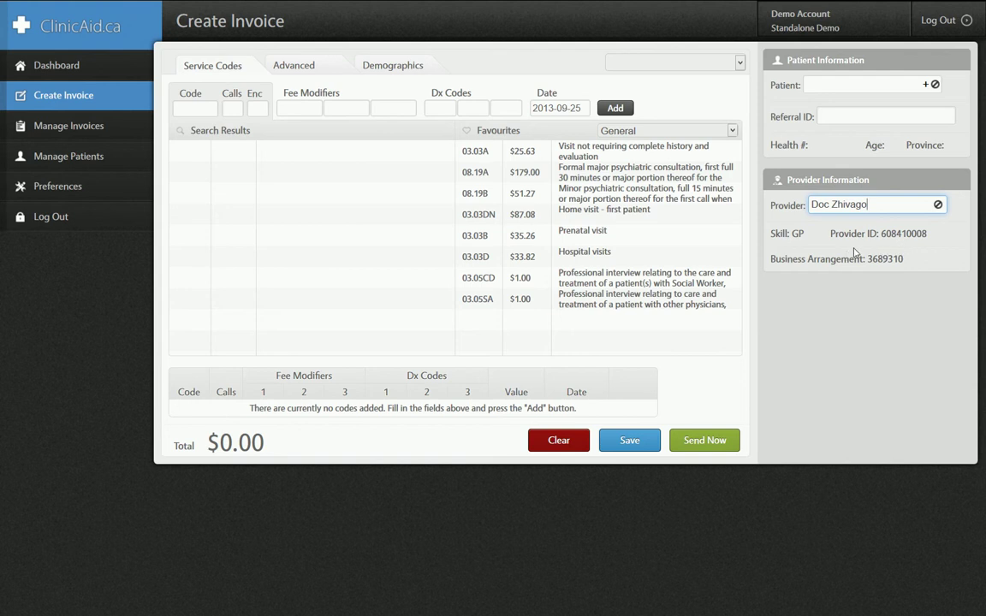
Step: Show the invoice's advanced fields: facility 54110, functional centre EXRM, source DZ
click(317, 70)
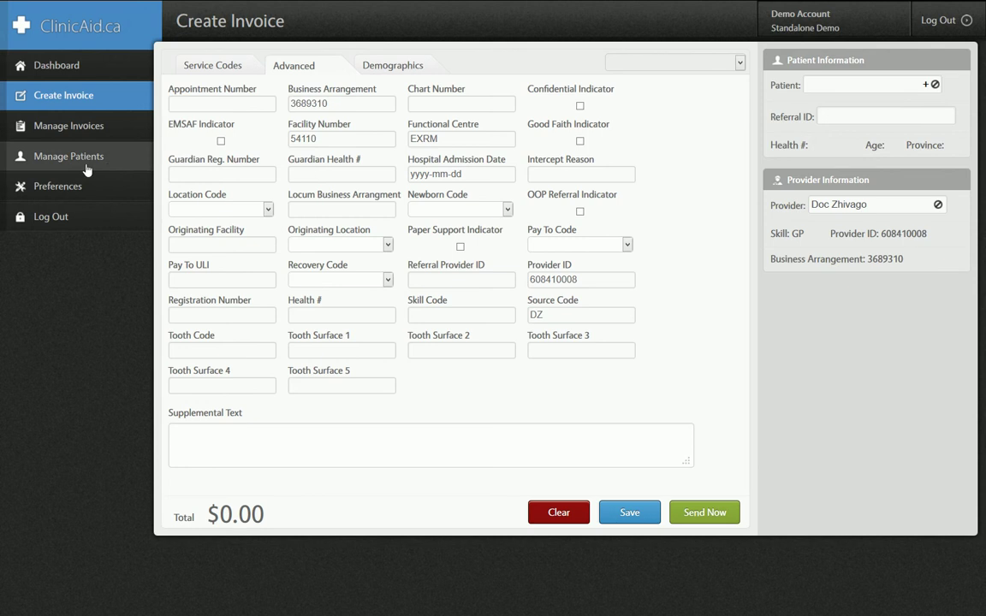
Step: Review the second provider's defaults (facility 54110, functional centre EXRM) in Preferences > Providers and update them
click(63, 180)
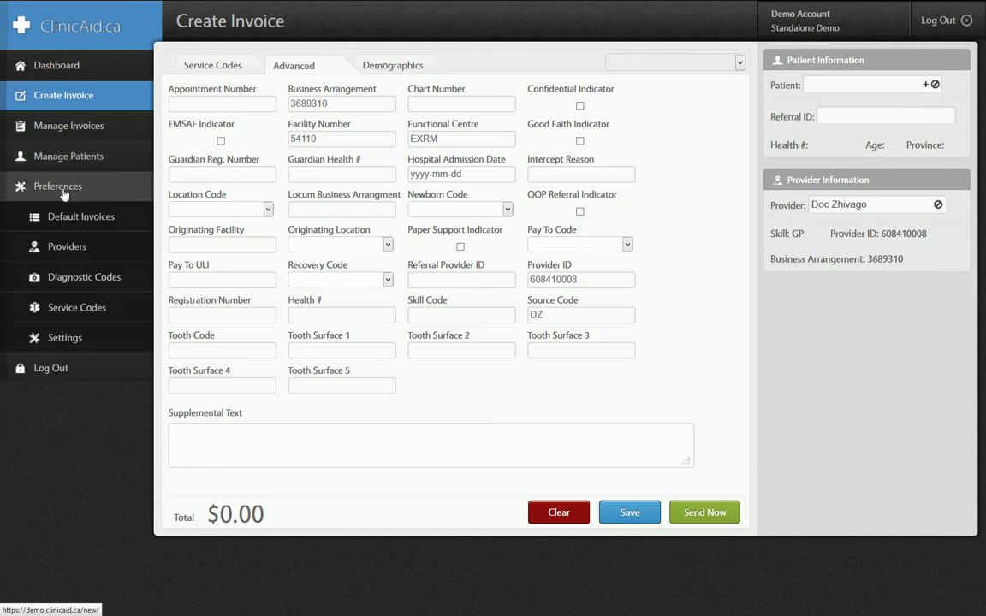
click(67, 248)
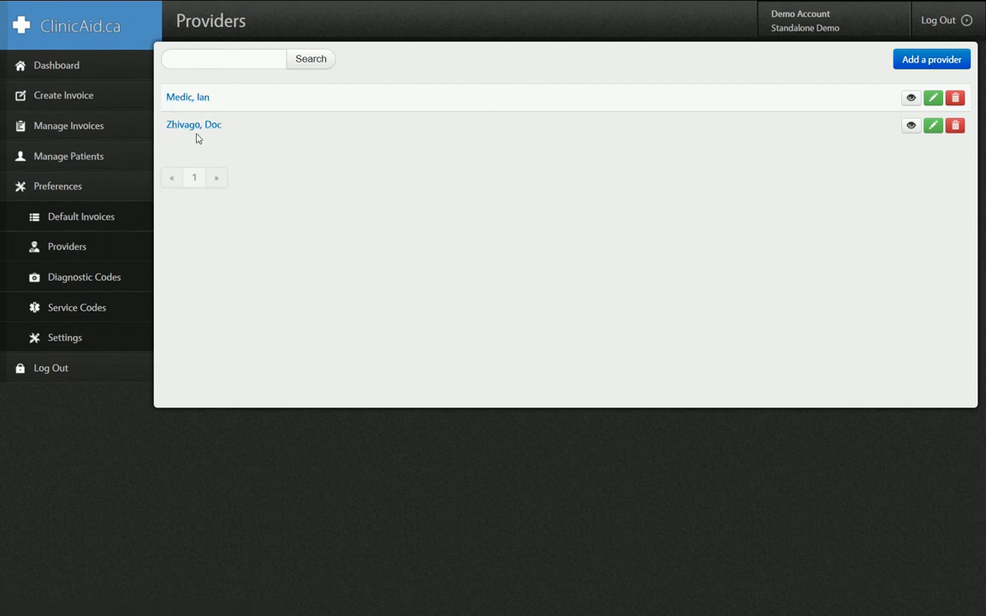
click(933, 128)
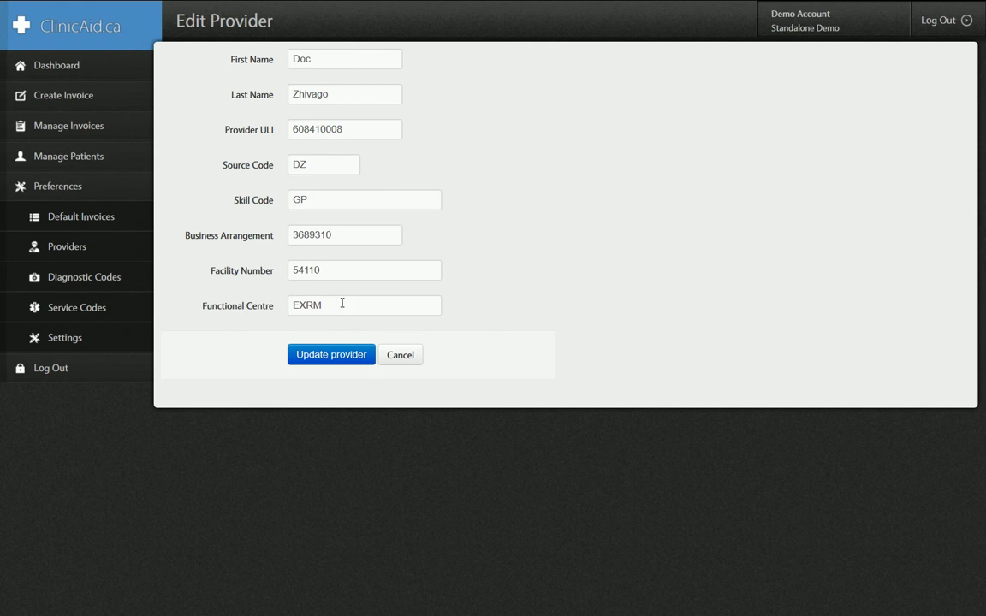
click(335, 357)
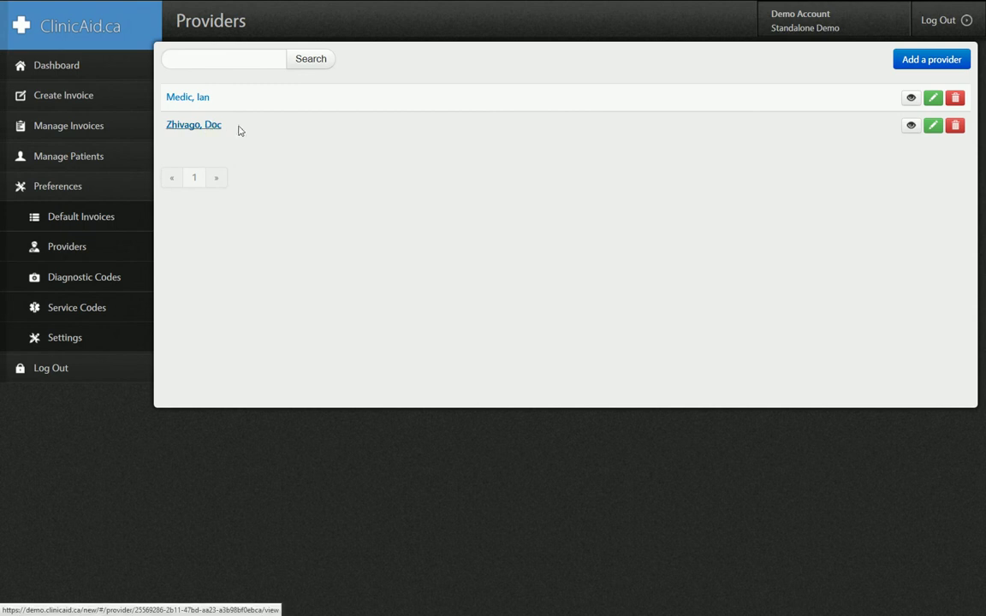
Step: Reopen the provider's details, cancel without changes, and return to a fresh invoice
click(932, 125)
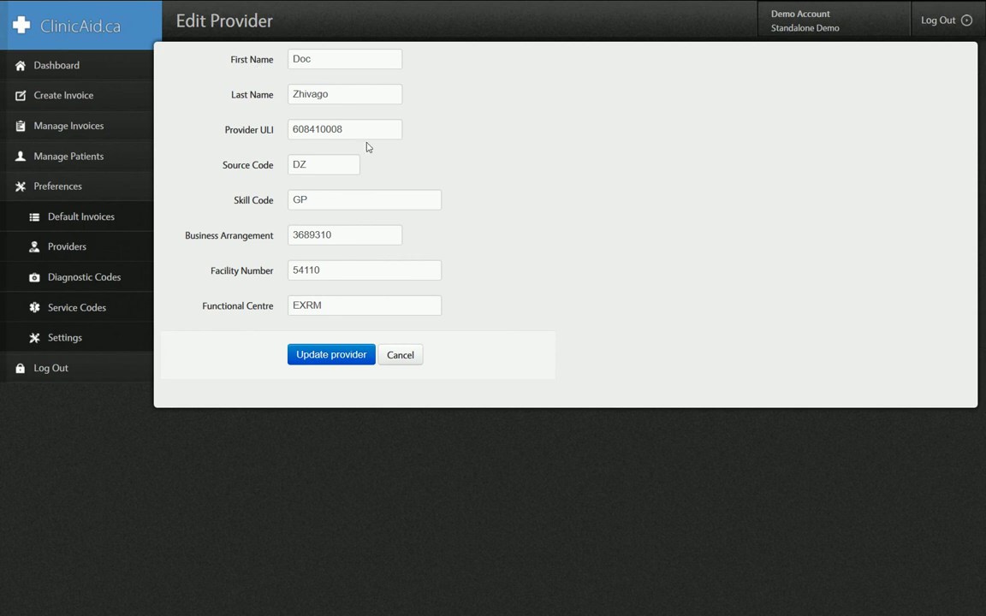
click(408, 362)
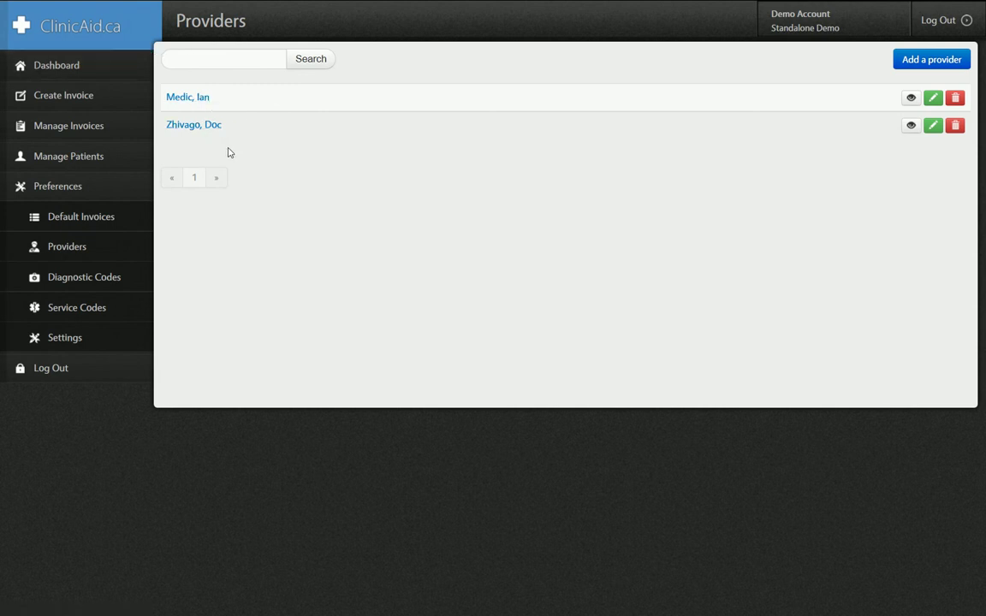
click(66, 100)
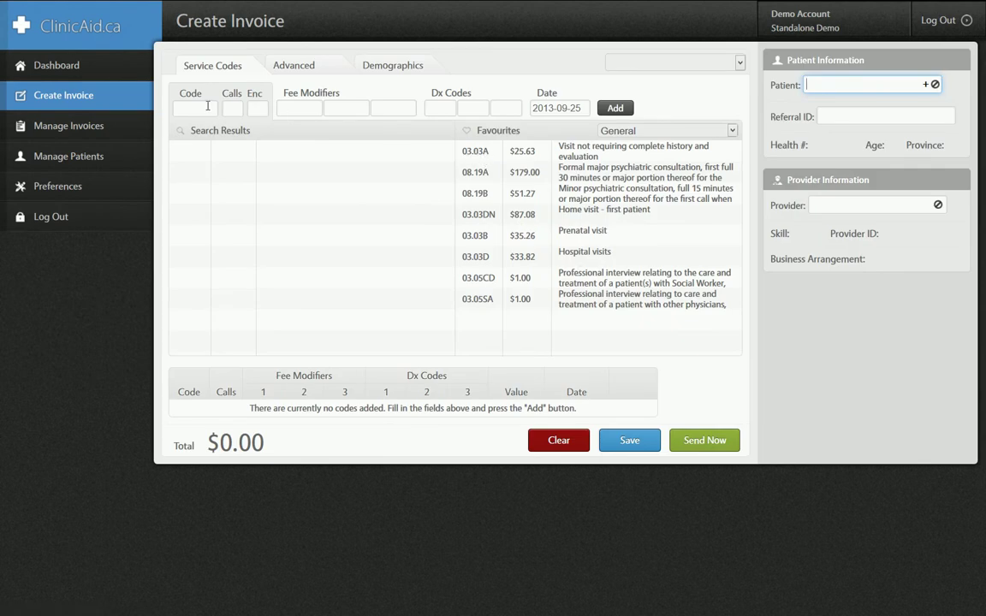
Step: Enter diagnostic code 784.0 (Headache) and service code 03.03A from the favourites
click(183, 94)
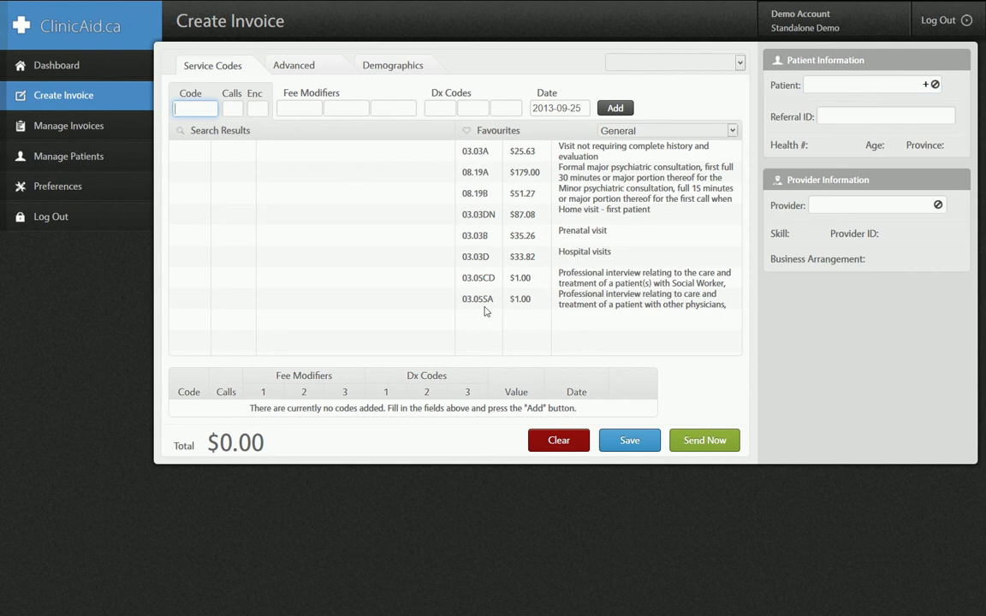
click(439, 108)
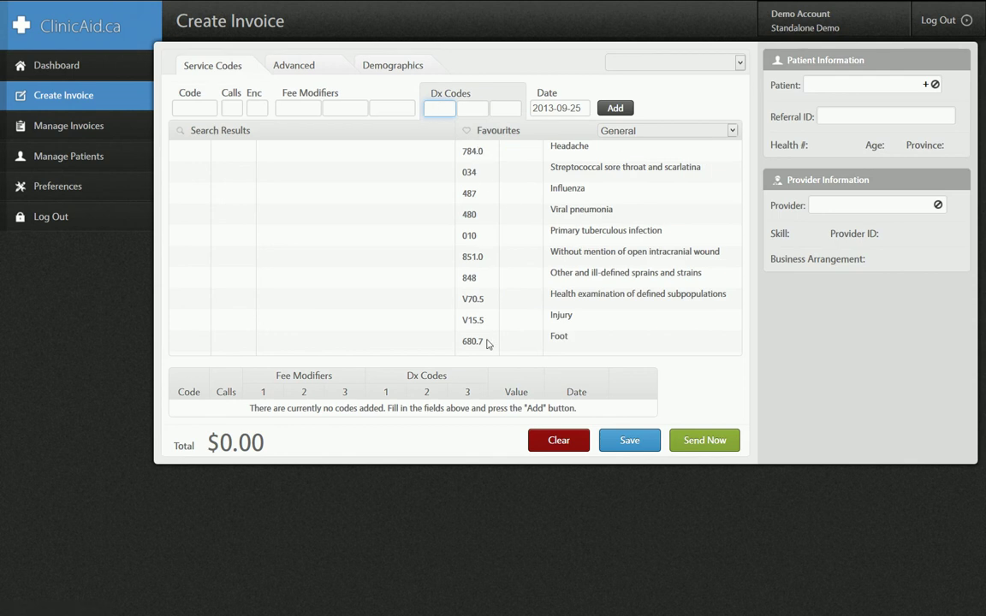
click(472, 152)
click(205, 109)
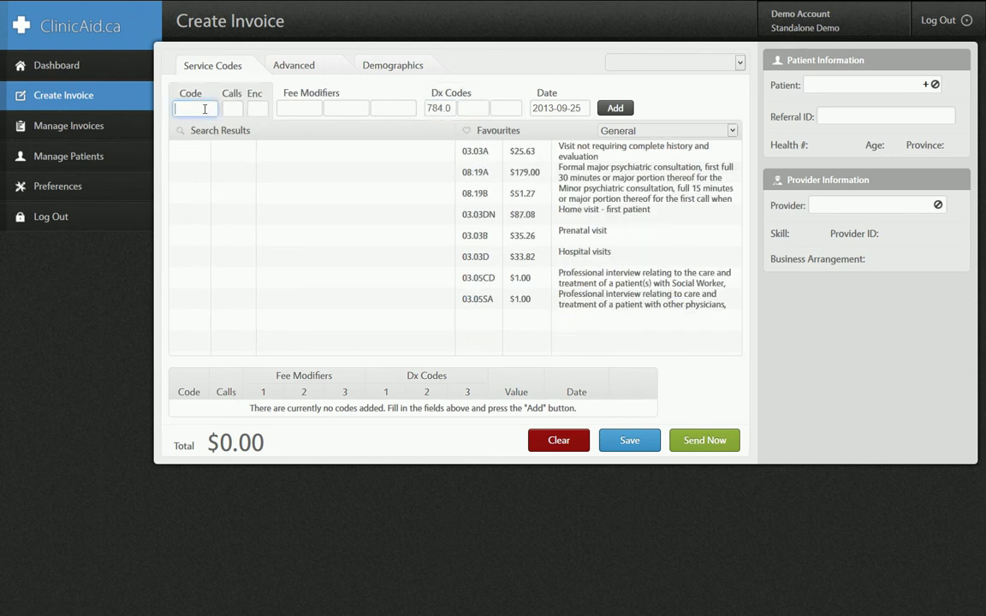
click(474, 153)
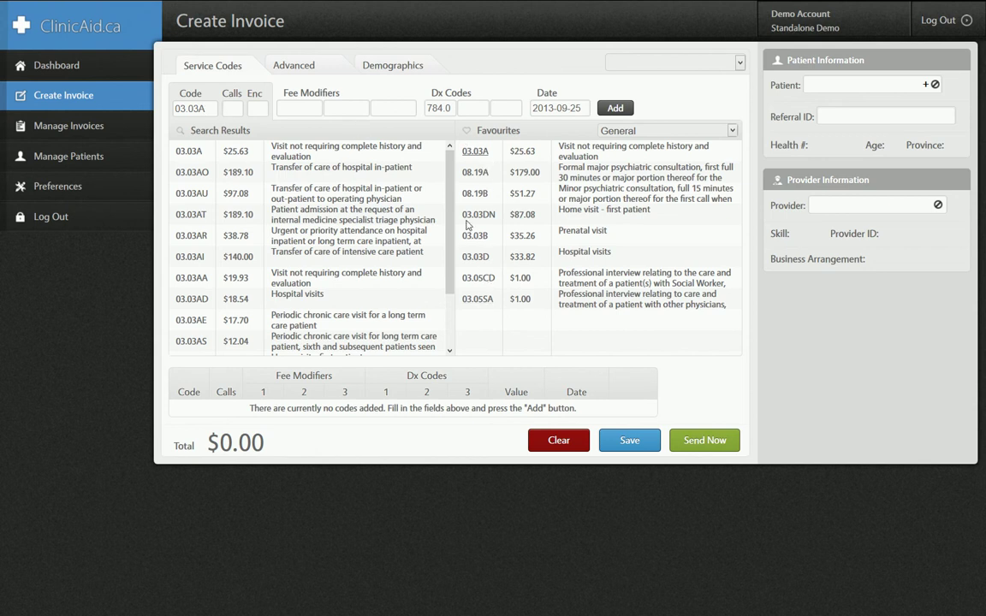
Step: Browse the Internal Medicine and Prenatal Care favourite groups, then switch back to General
click(71, 194)
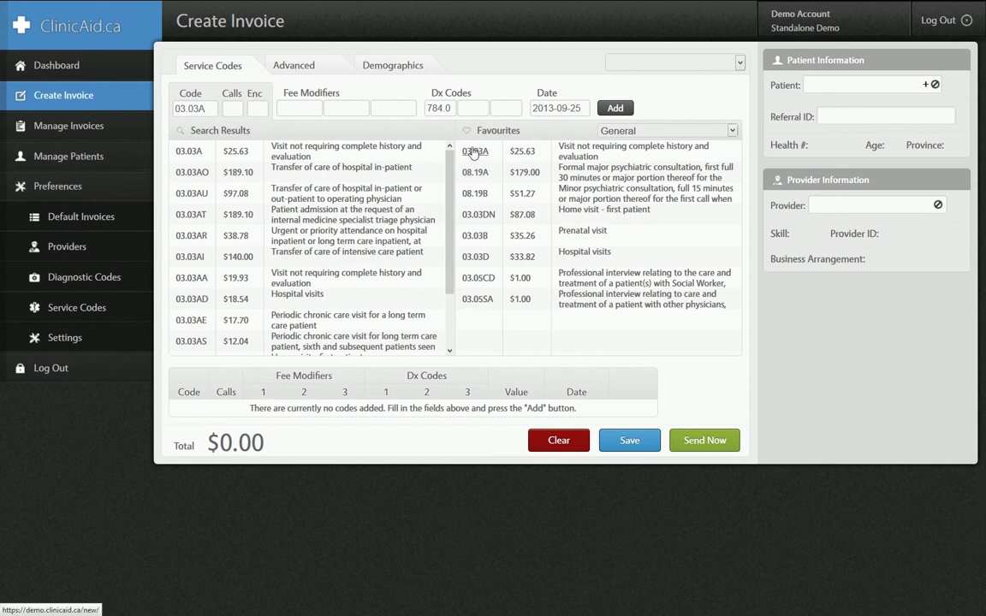
click(631, 131)
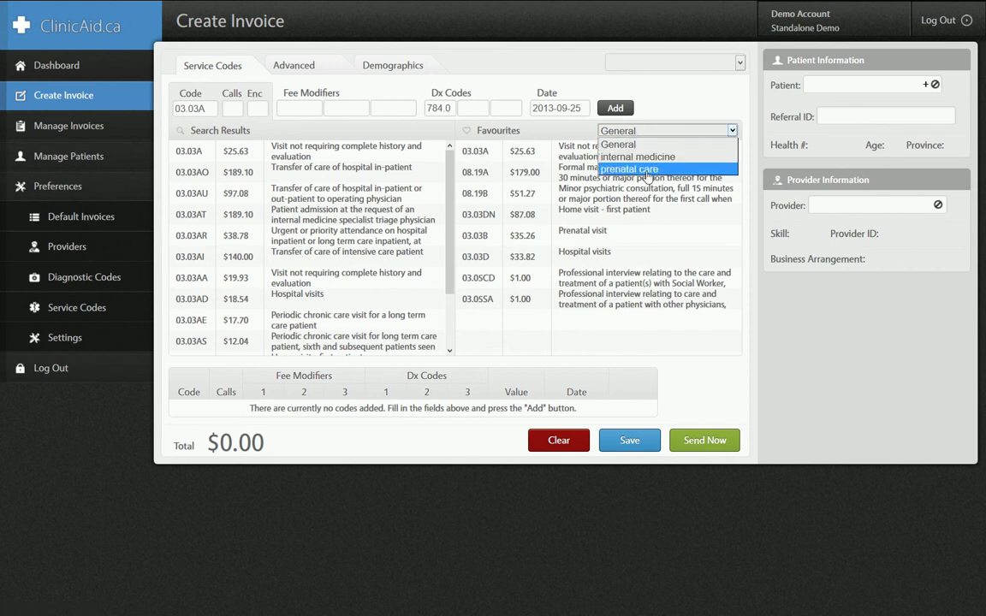
click(652, 157)
click(666, 131)
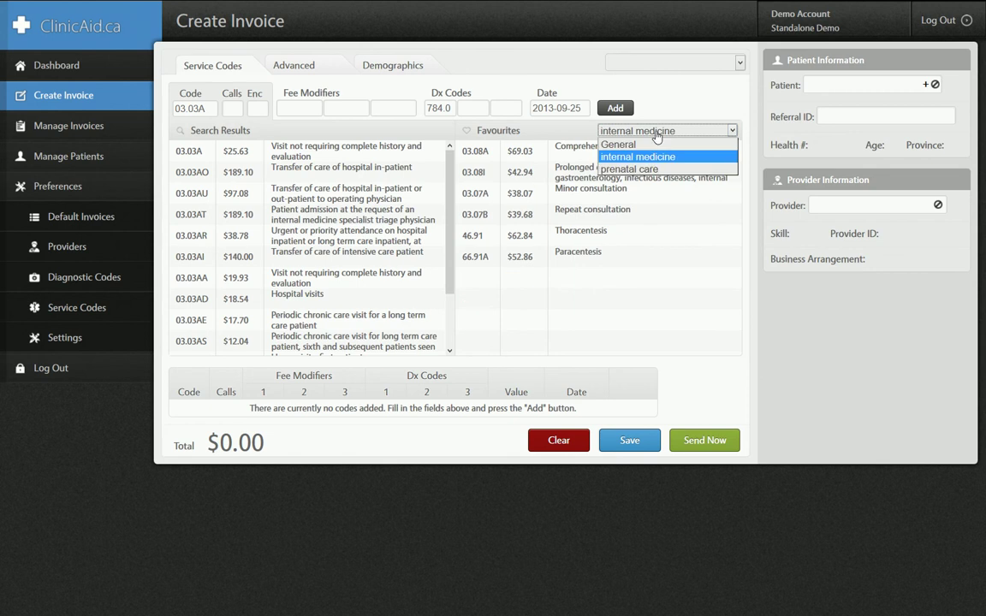
click(654, 157)
click(656, 171)
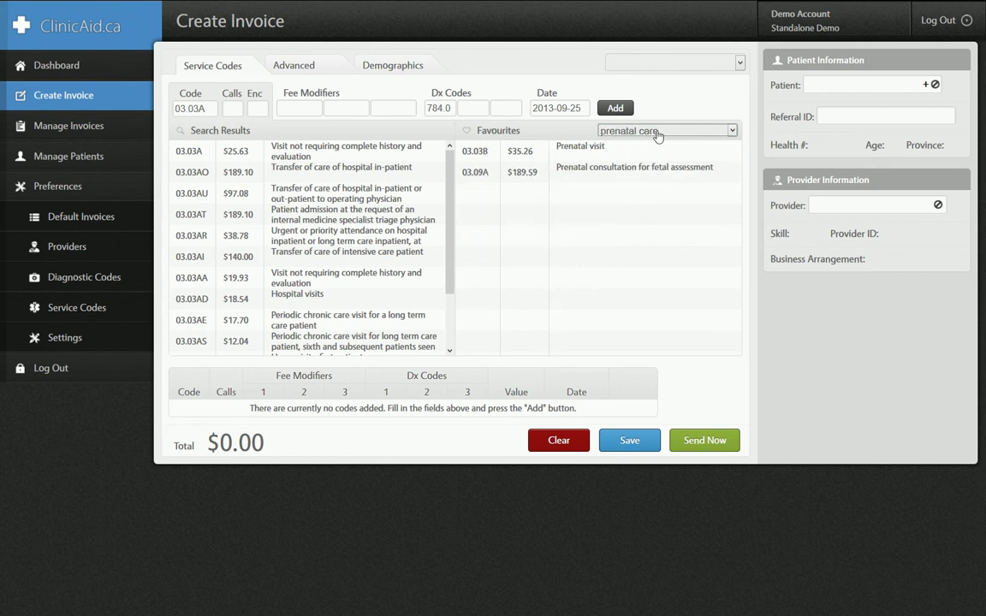
click(656, 134)
click(647, 144)
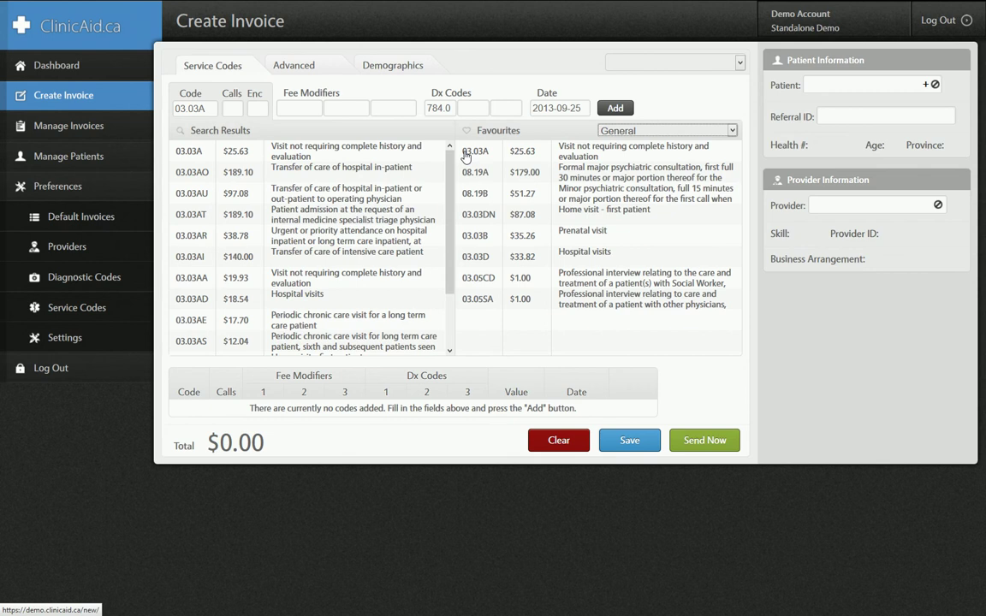
Step: Add 03.03PC to the General service code group via a 'visit not re' search, keeping 03.05SA, and save
click(99, 316)
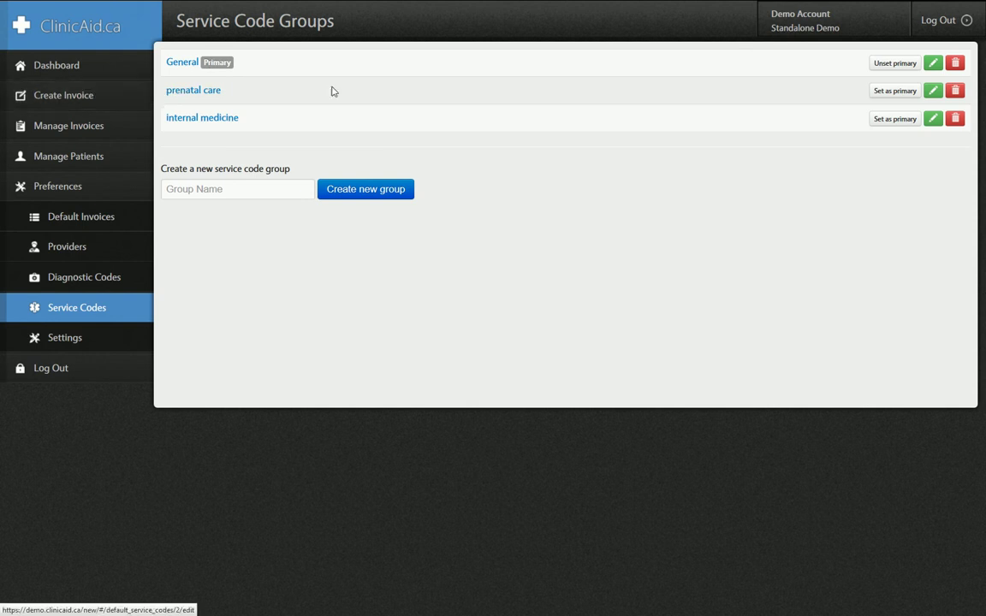
click(933, 65)
drag(169, 120, 536, 413)
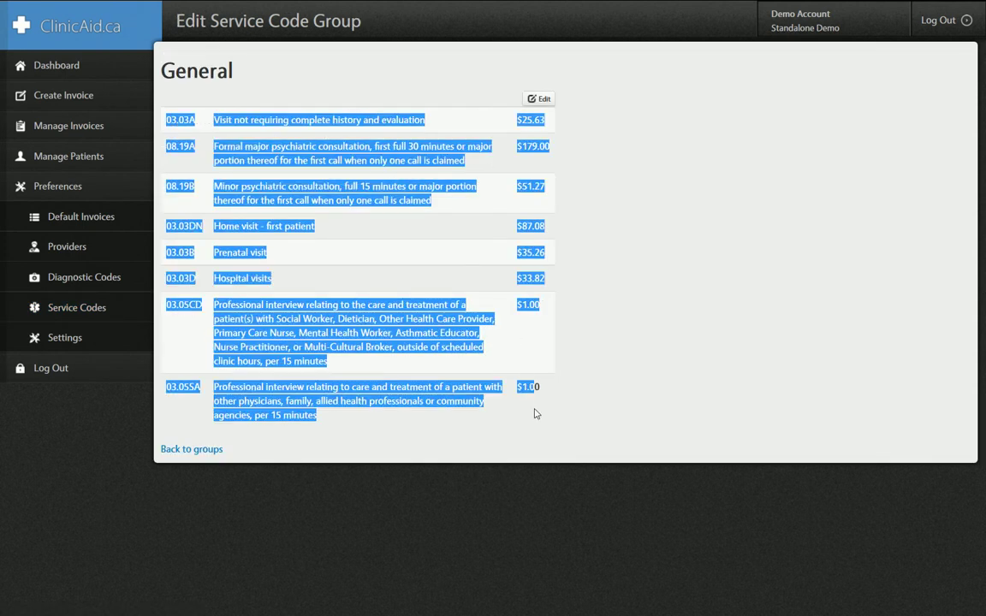
click(547, 409)
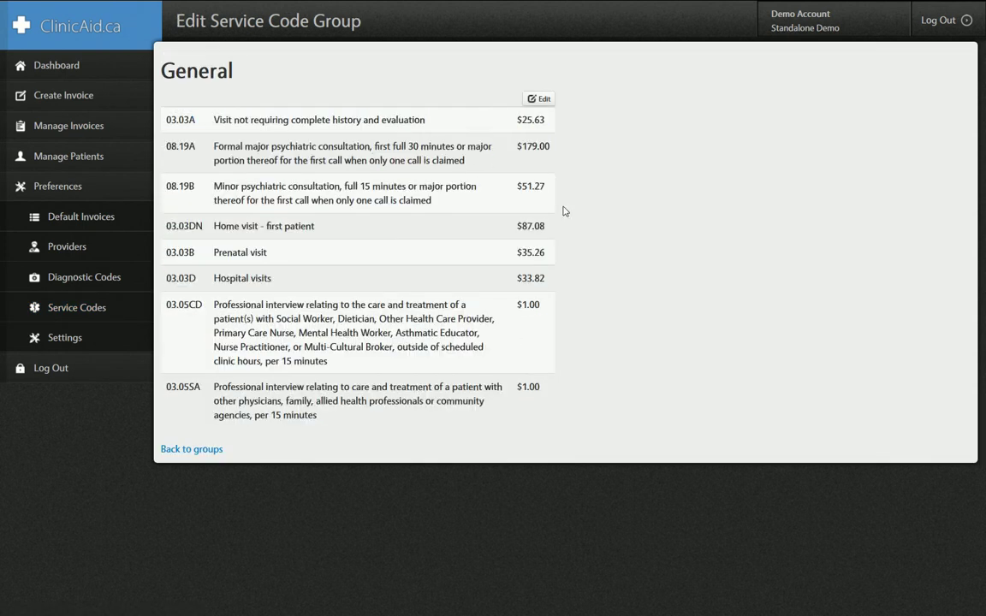
click(541, 101)
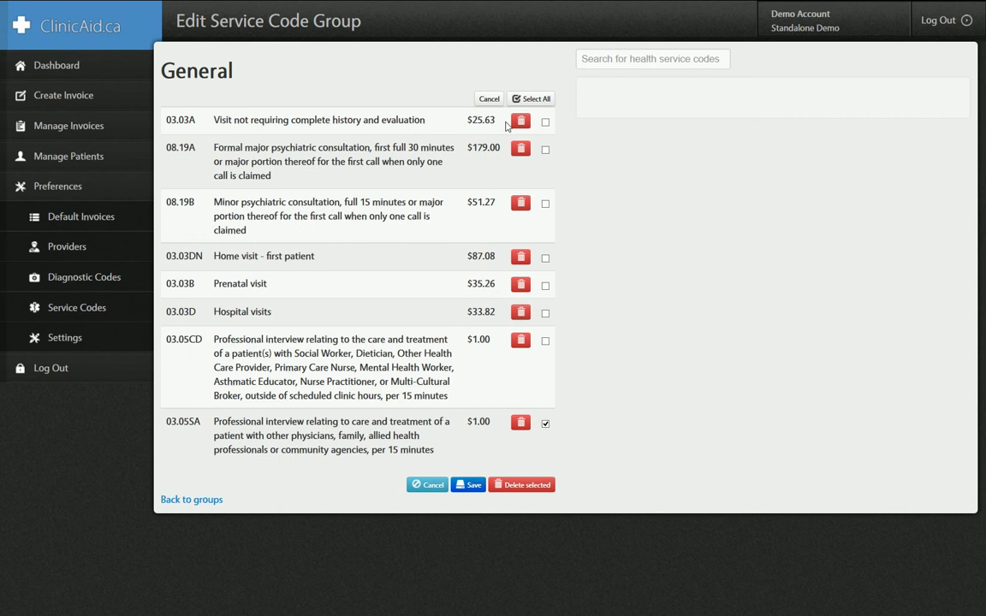
click(659, 60)
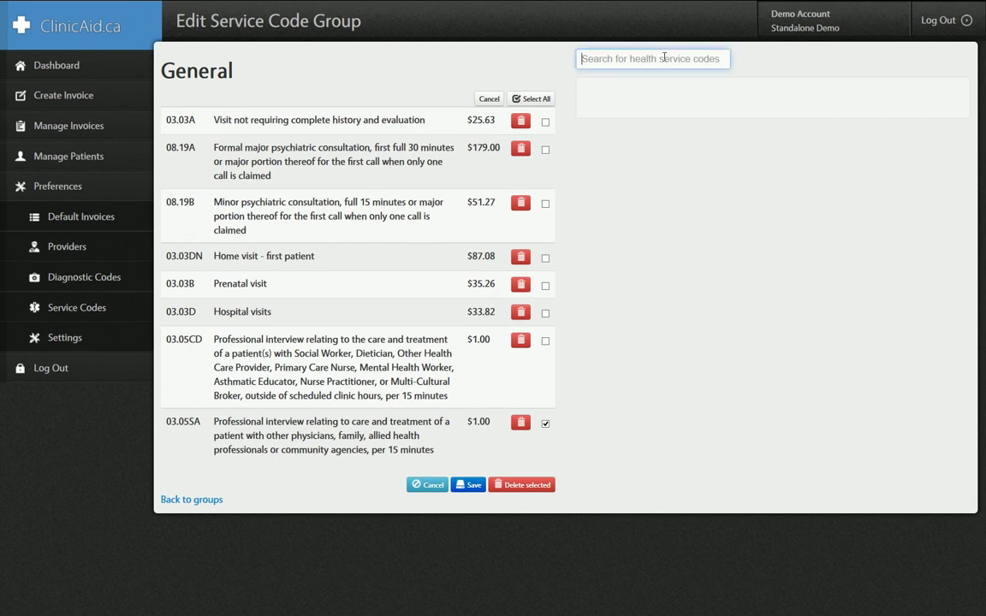
text(visit not req)
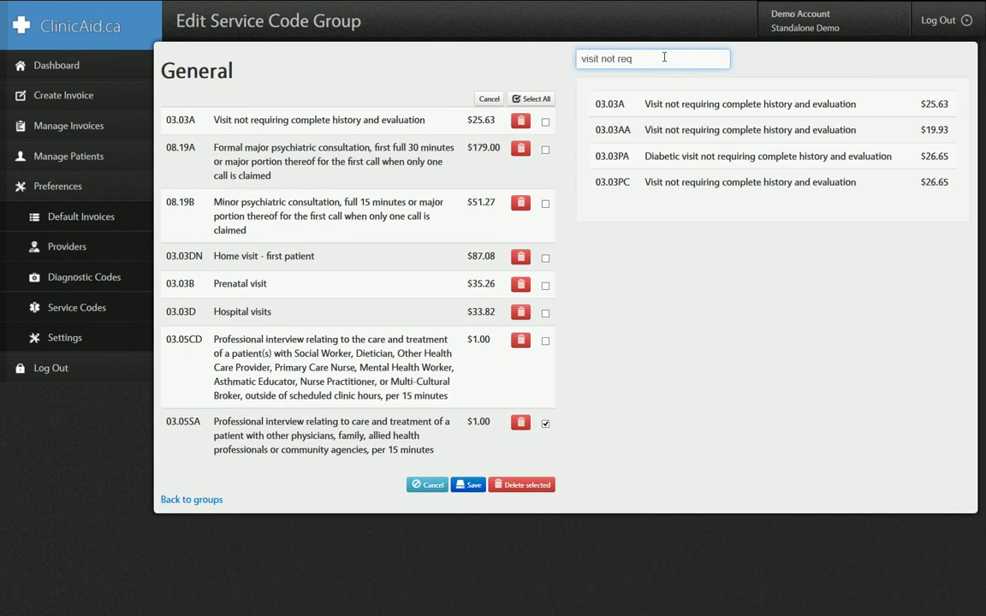
click(672, 183)
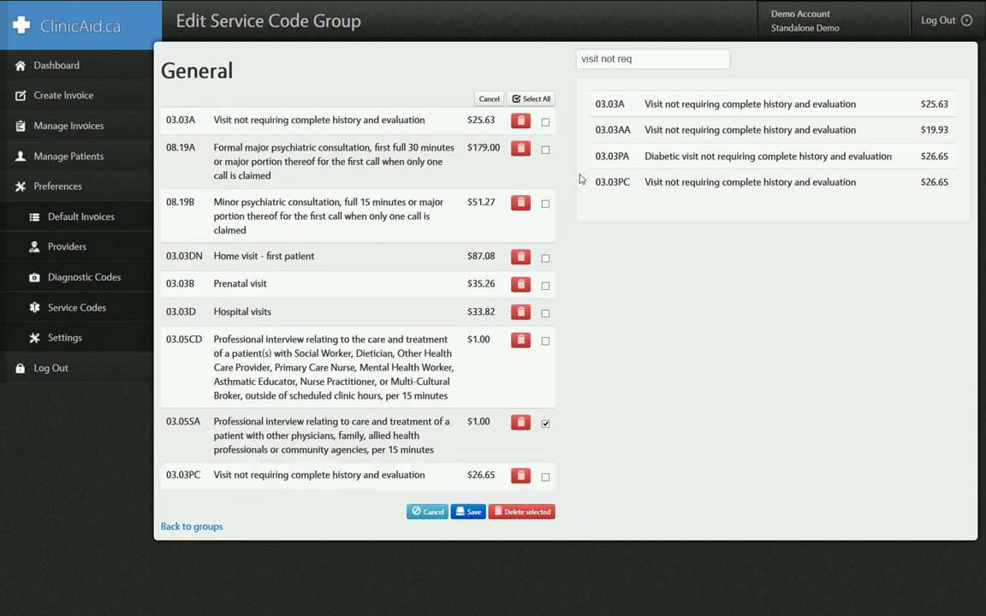
click(546, 424)
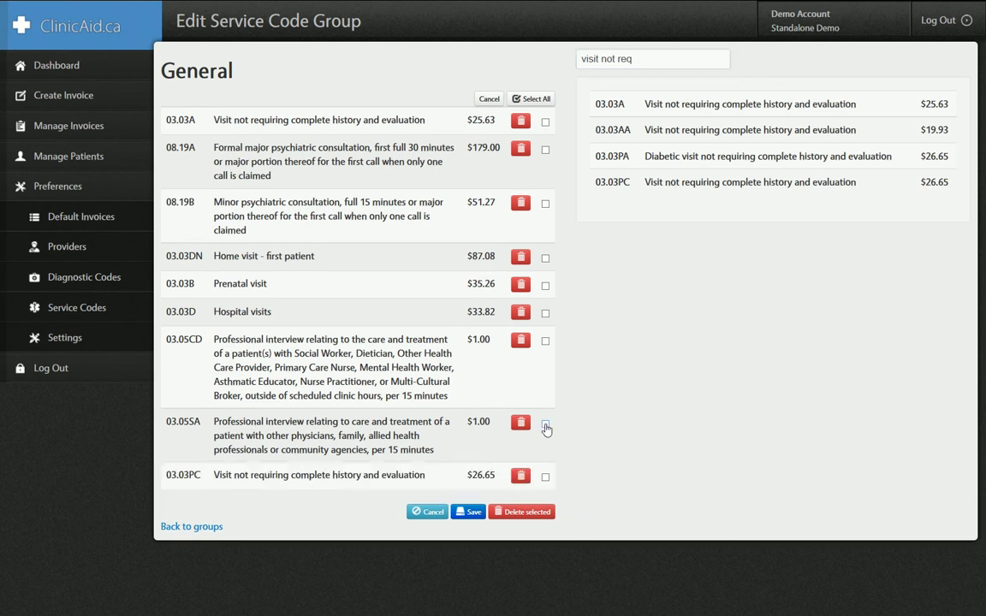
click(472, 518)
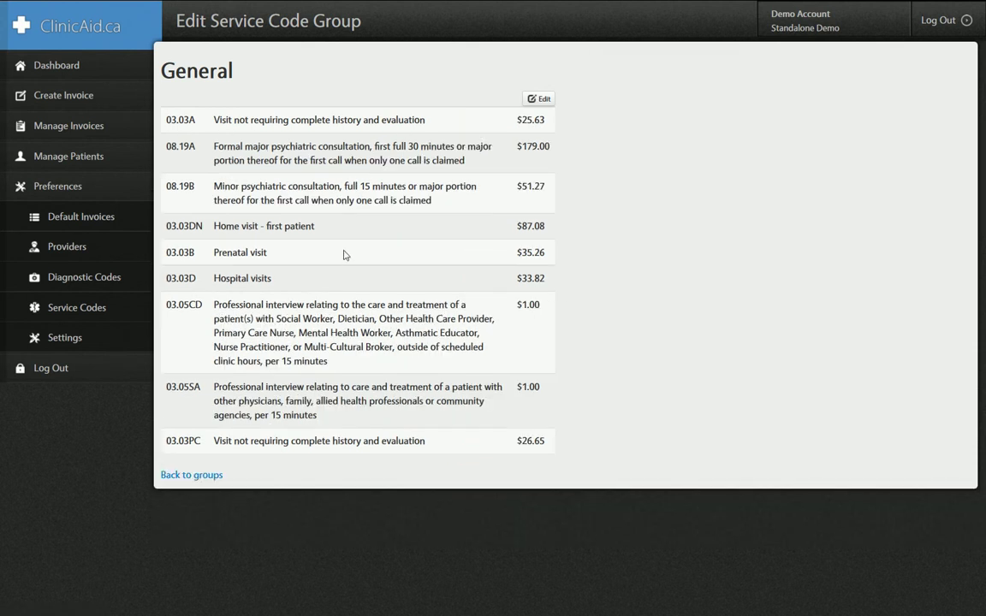
Step: Confirm 03.03PC appears among the invoice favourites, then go to the Service Code Groups list
click(89, 101)
double_click(477, 324)
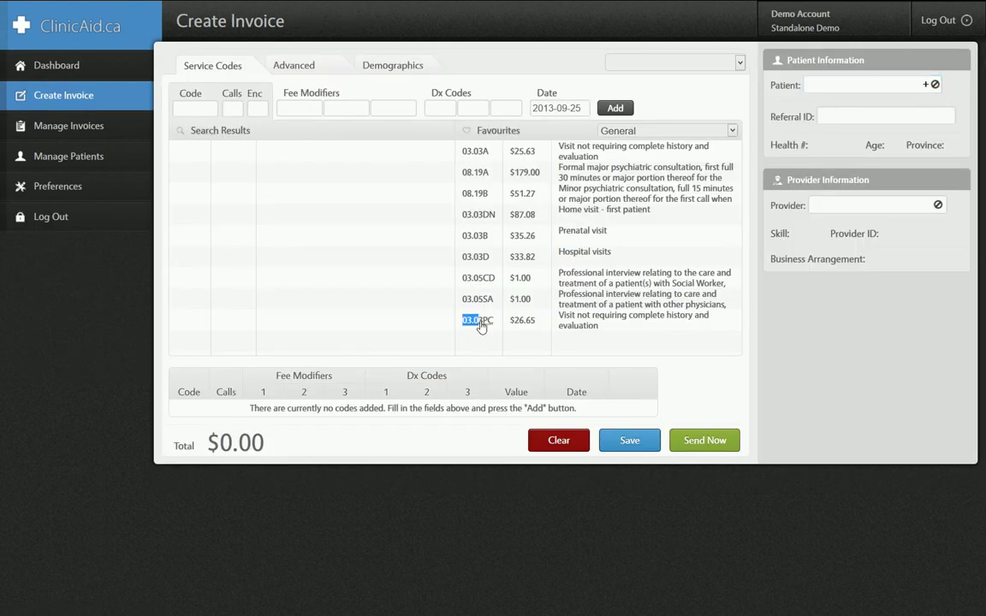
drag(455, 325, 505, 329)
click(515, 281)
click(86, 188)
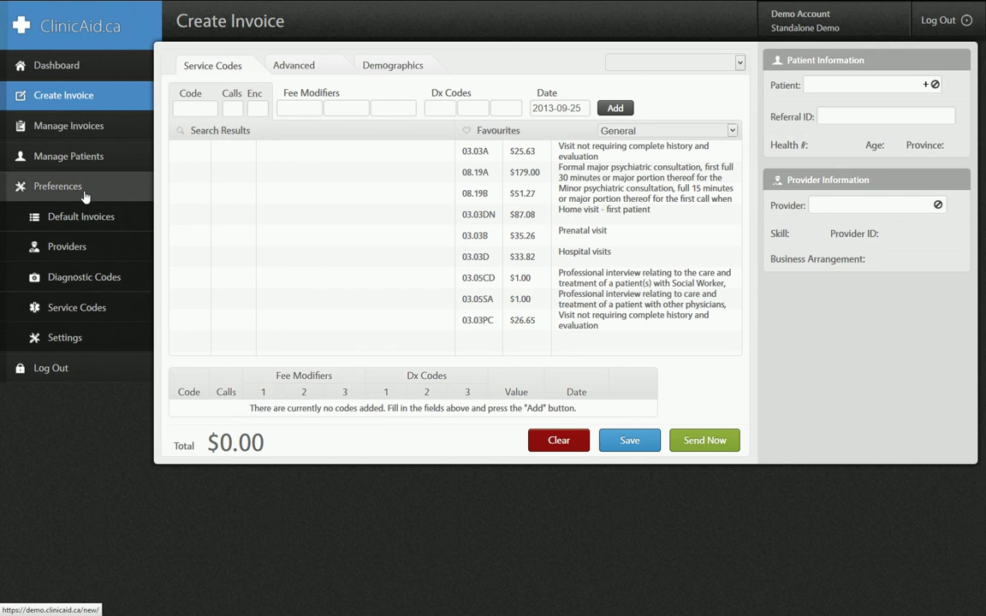
click(75, 313)
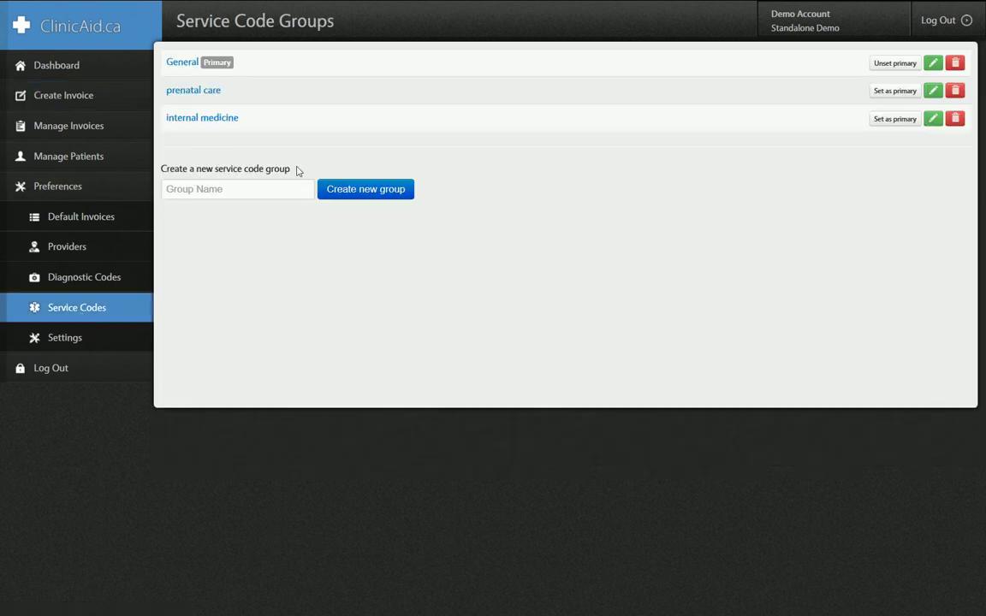
Step: Create a new service code group named 'test group'
click(247, 190)
text(test group)
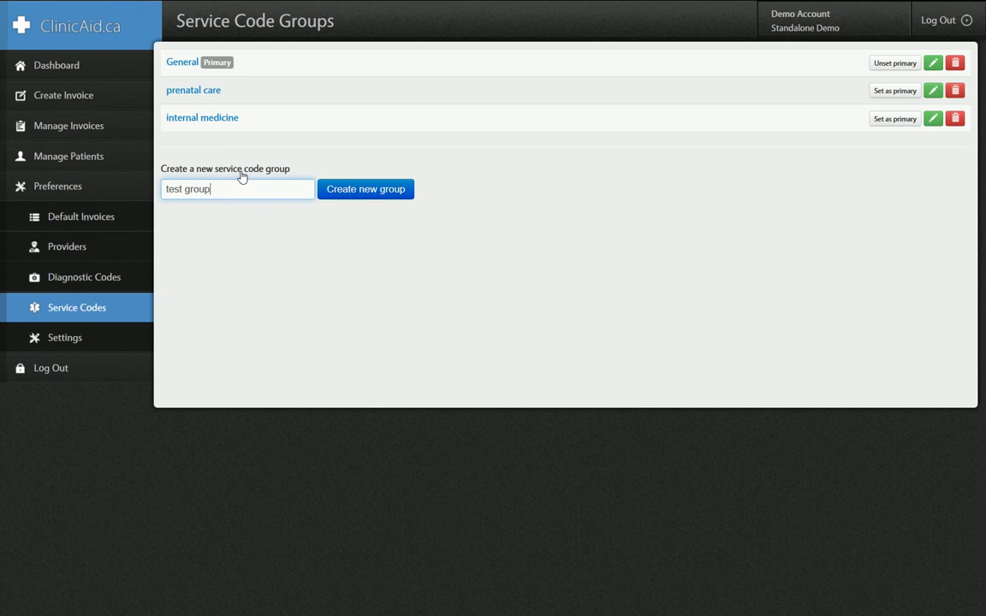
click(347, 192)
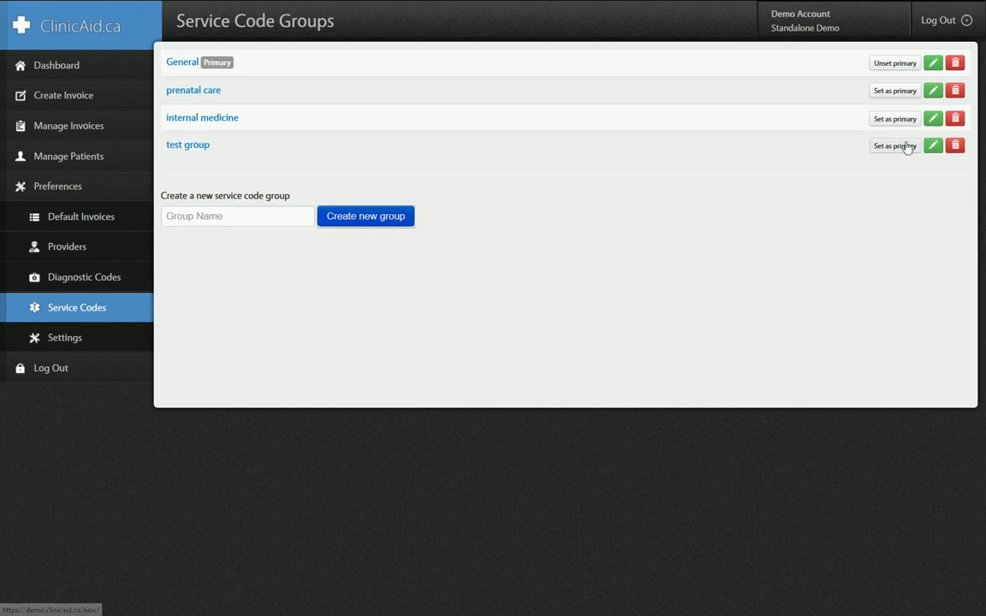
Step: Open the test group's page, try editing its codes and name, then cancel unchanged
click(932, 147)
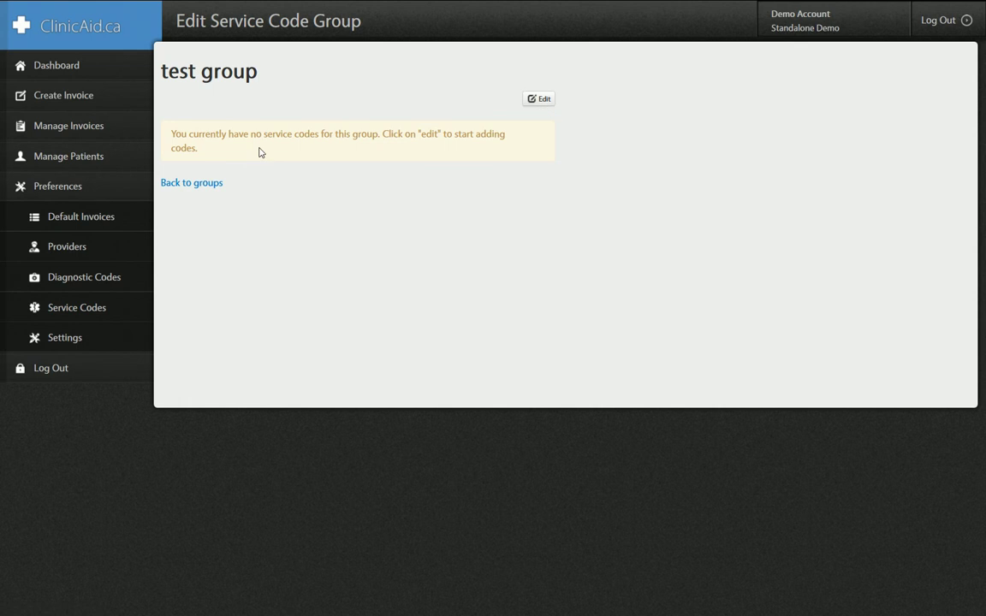
click(541, 101)
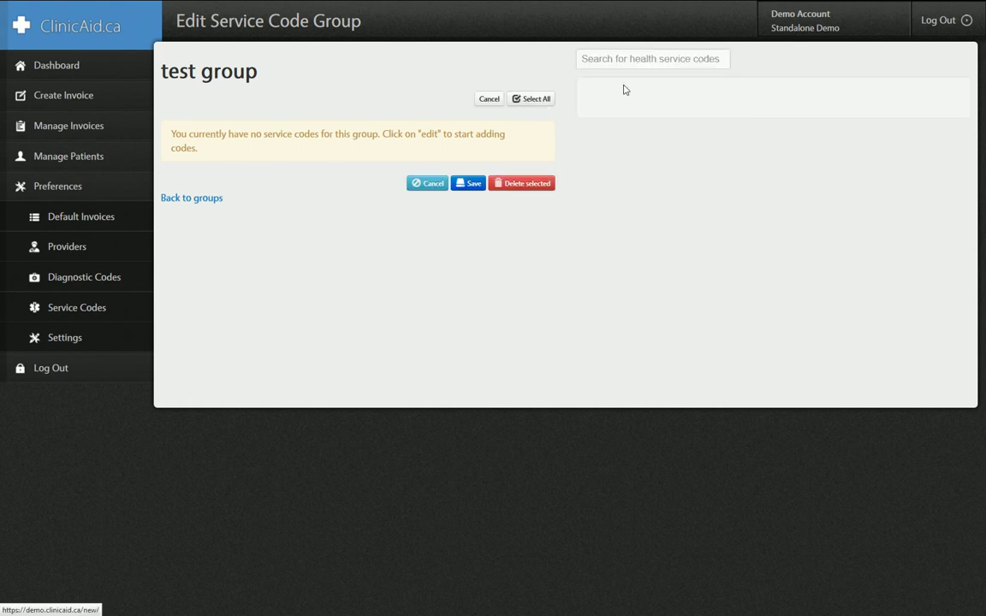
click(640, 60)
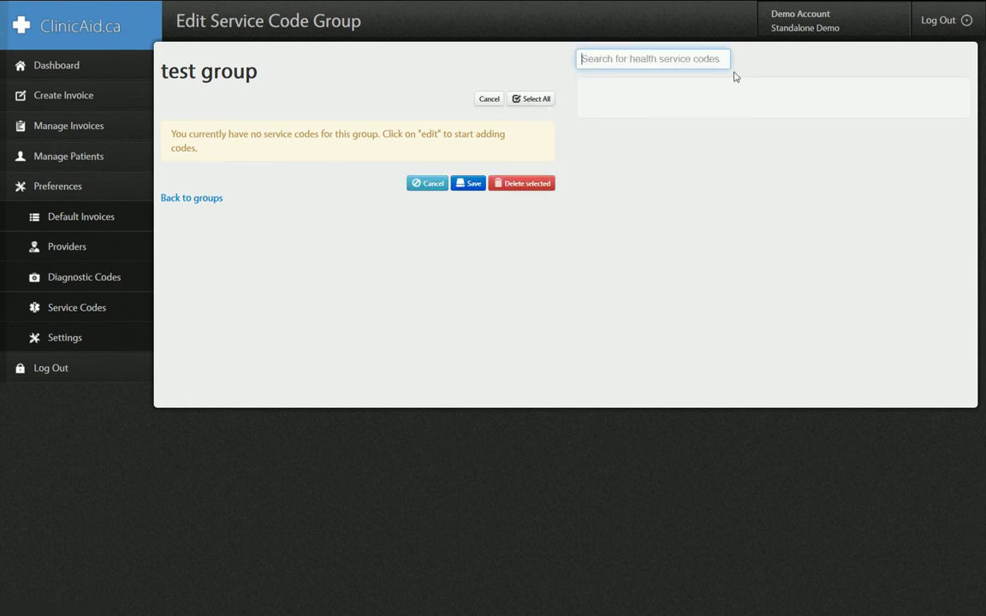
click(245, 73)
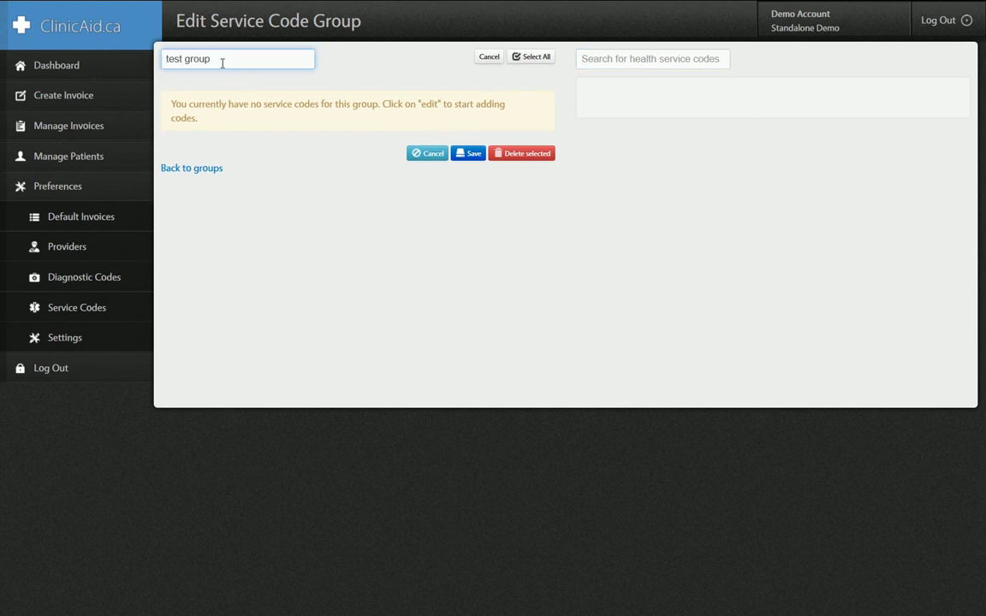
click(424, 155)
click(434, 184)
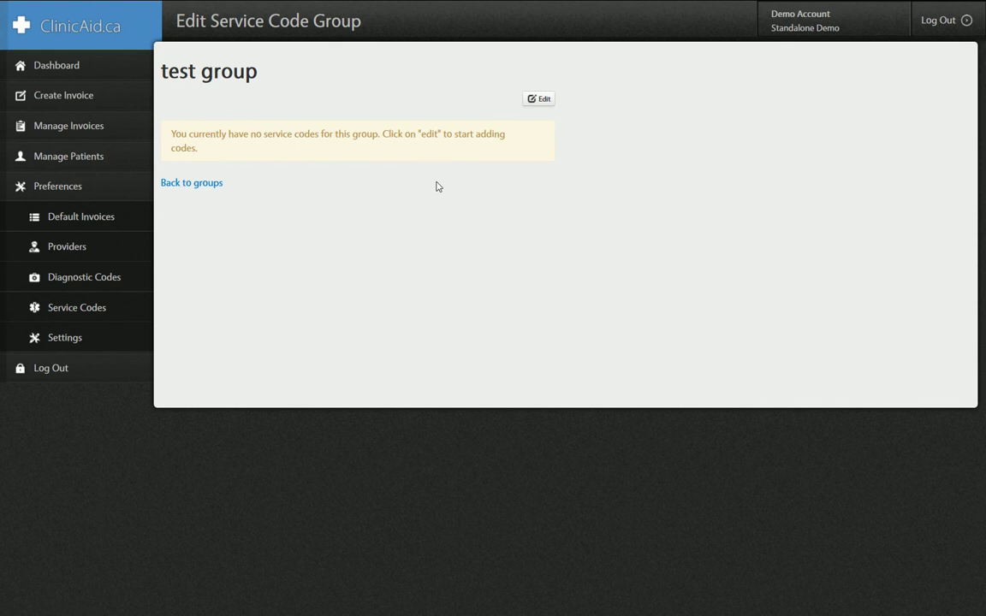
Step: Create a diagnostic code group named 'lacerations' and open its empty page
click(117, 280)
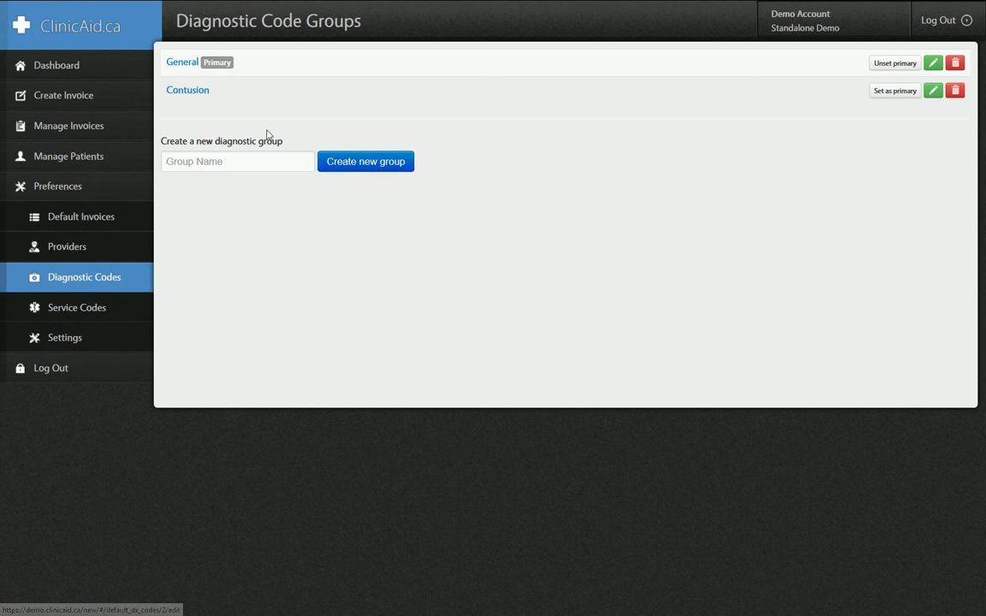
click(270, 164)
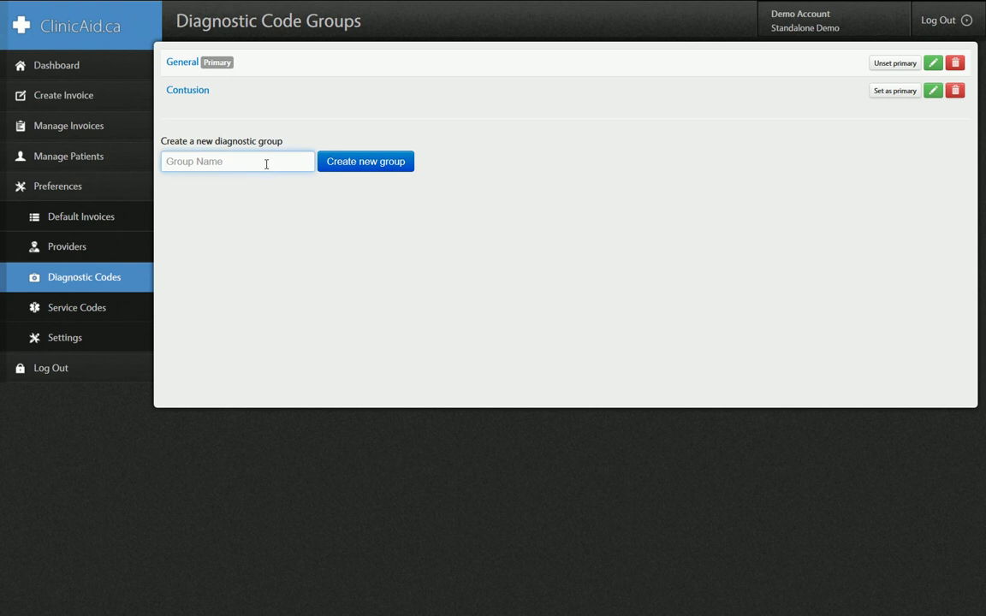
text(lacerations)
click(356, 166)
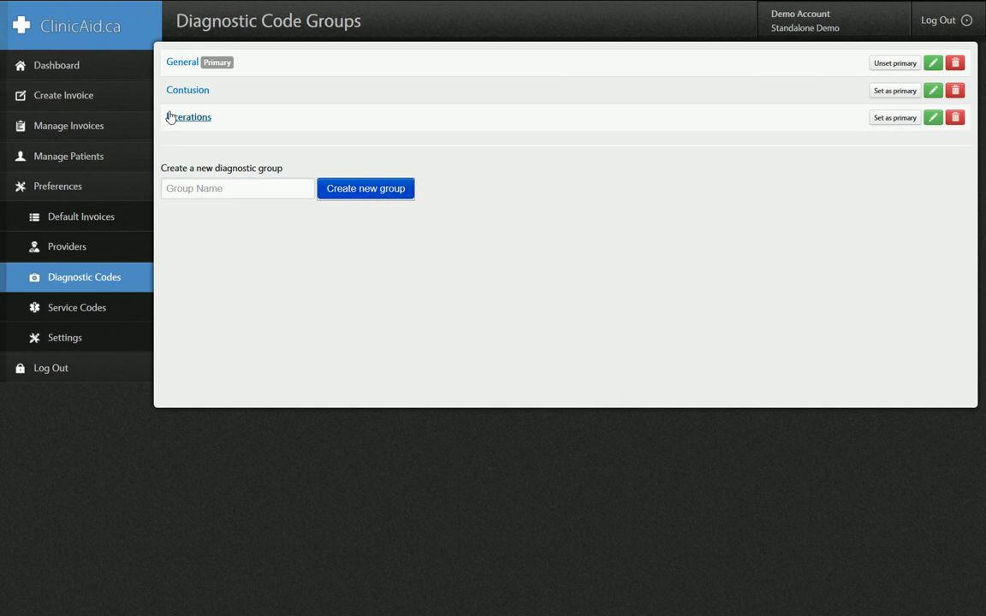
click(932, 120)
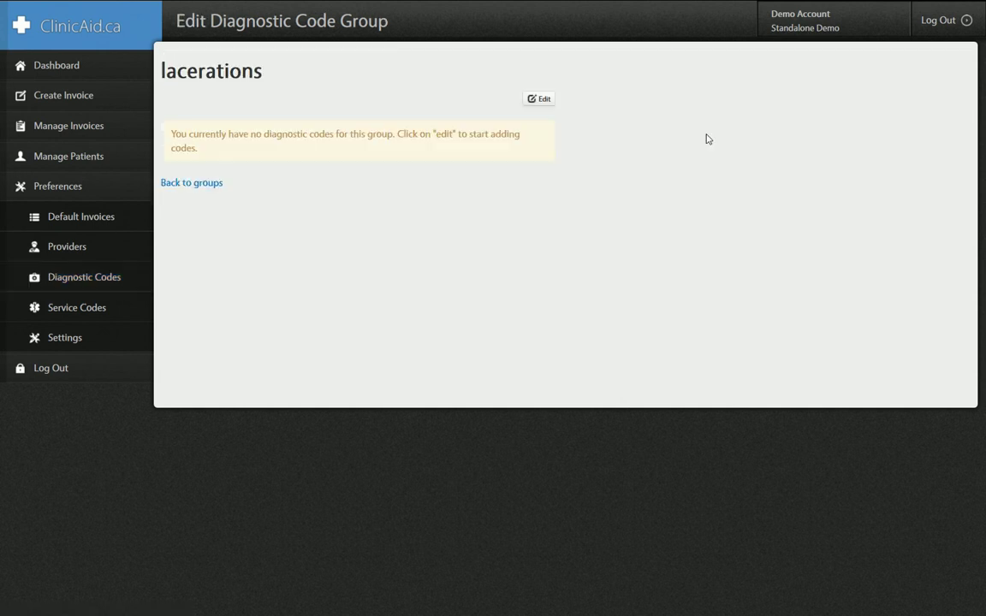
Step: Search 'lacerati' and add codes 623.4, 664.3, 851 and 871.4 to lacerations, then save
click(541, 101)
click(661, 60)
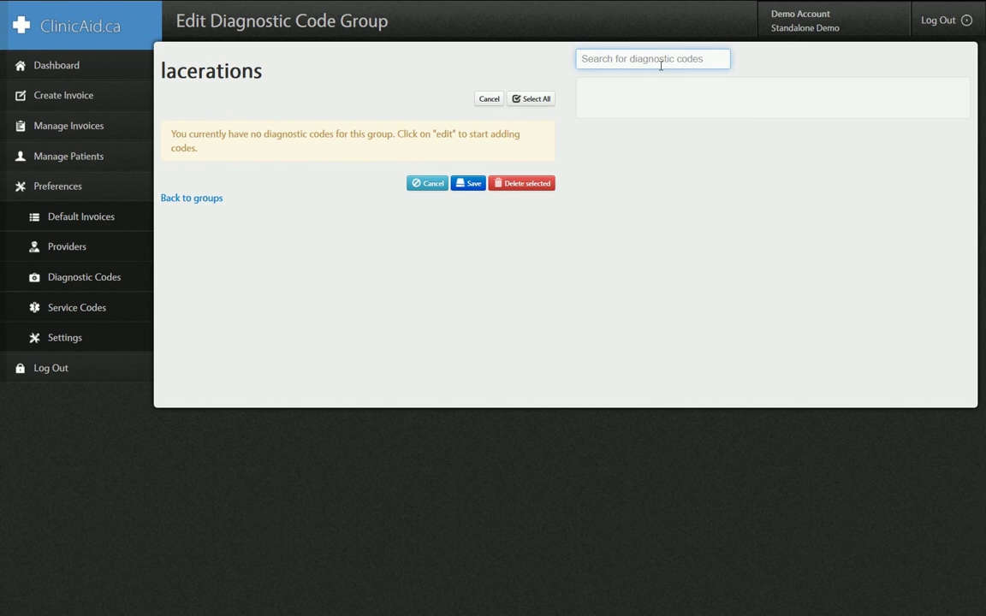
text(laceratio)
key(BackSpace)
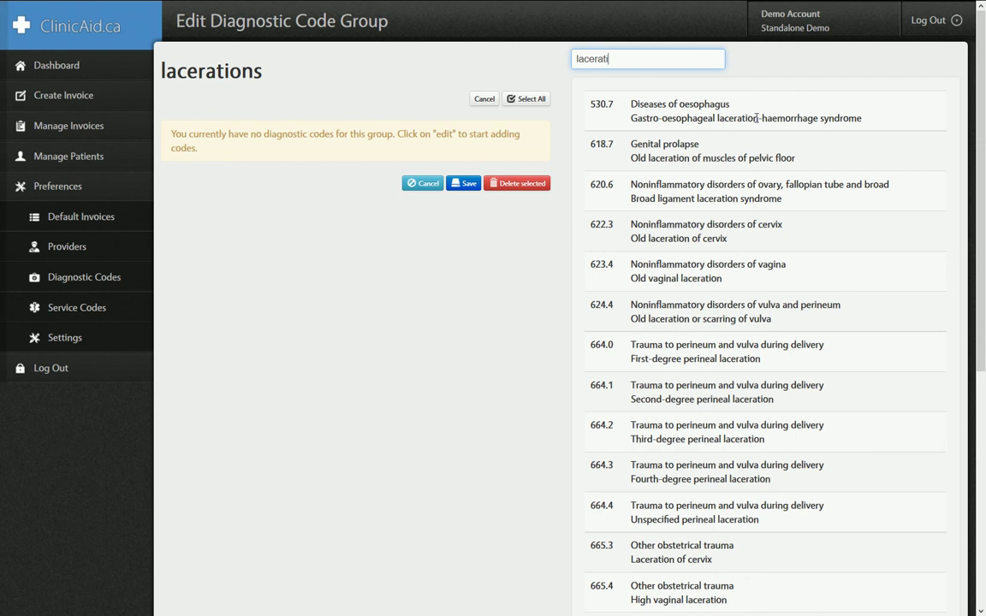
click(687, 276)
scroll(693, 432, down, 1)
click(690, 415)
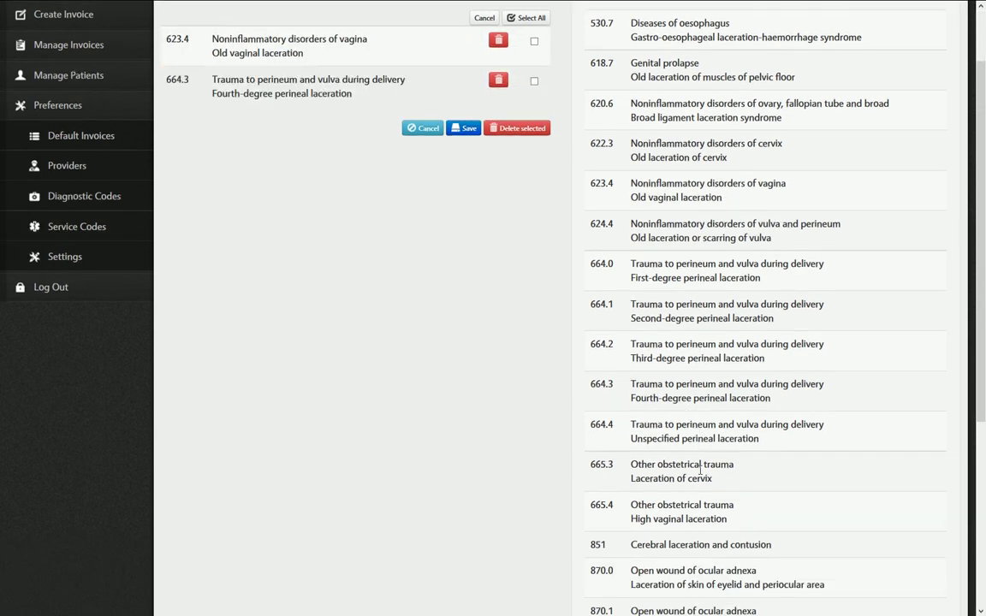
scroll(690, 418, down, 2)
scroll(687, 379, down, 2)
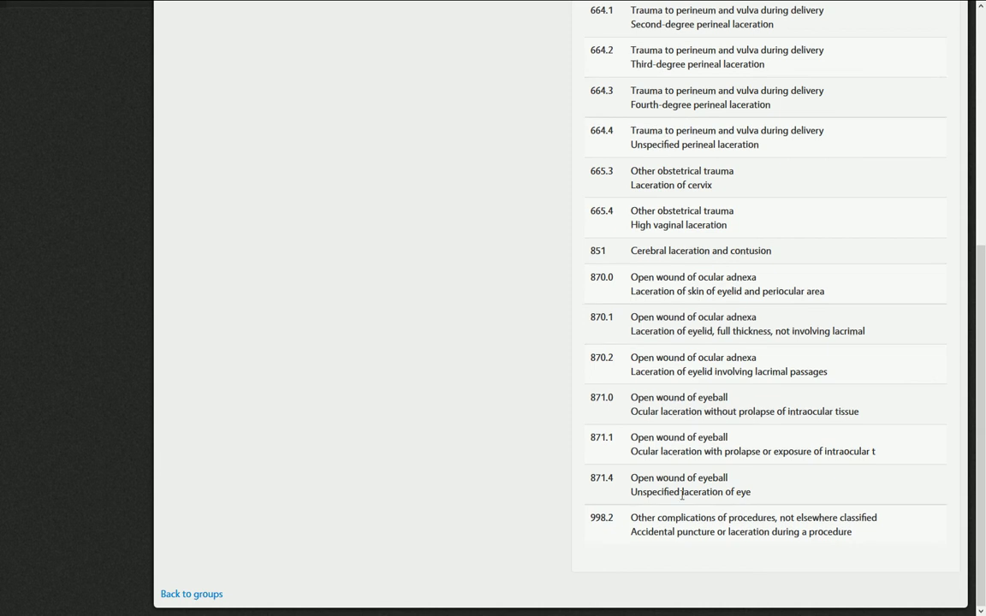
scroll(685, 402, up, 5)
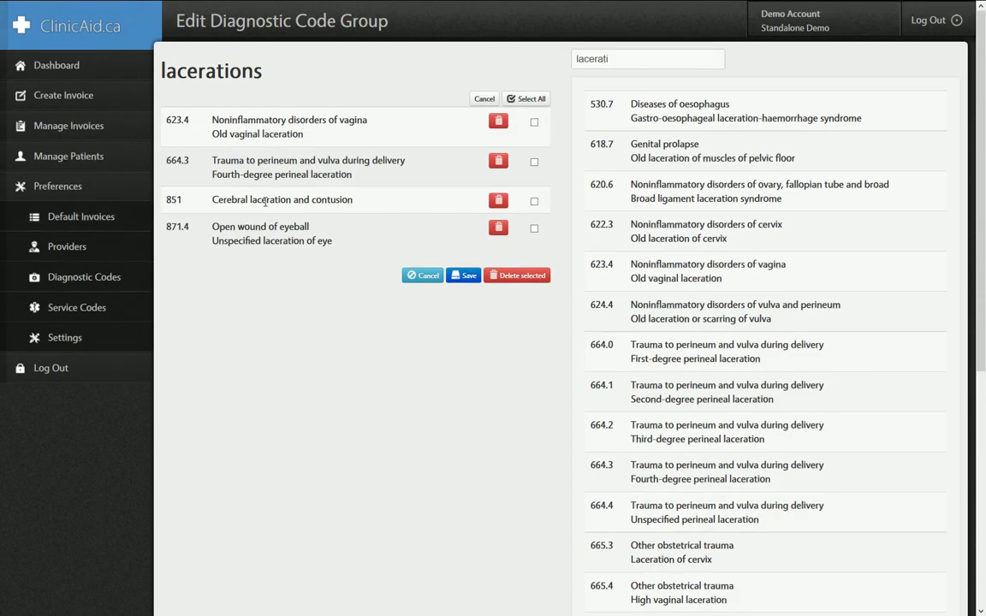
click(465, 276)
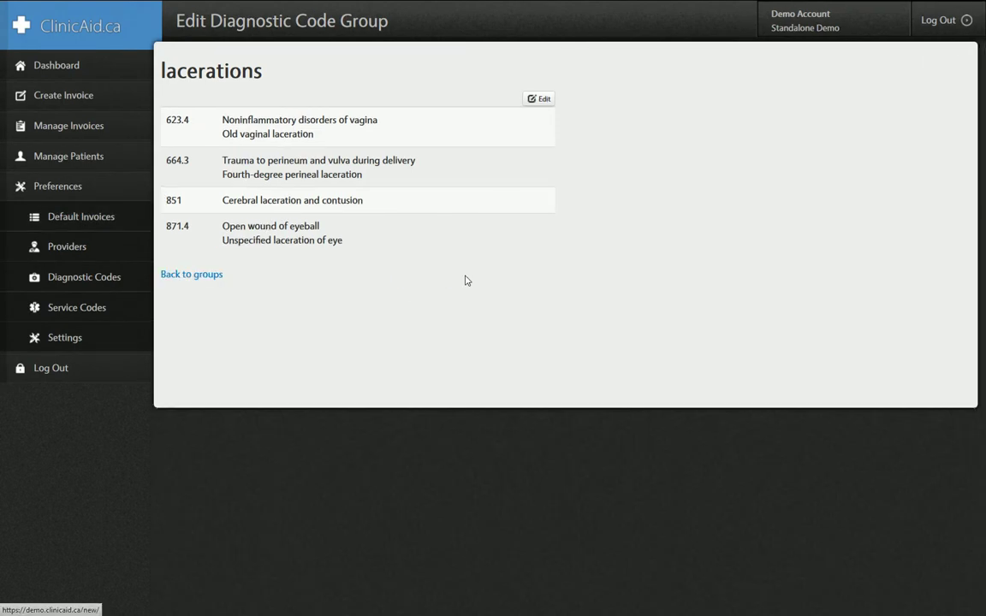
click(199, 278)
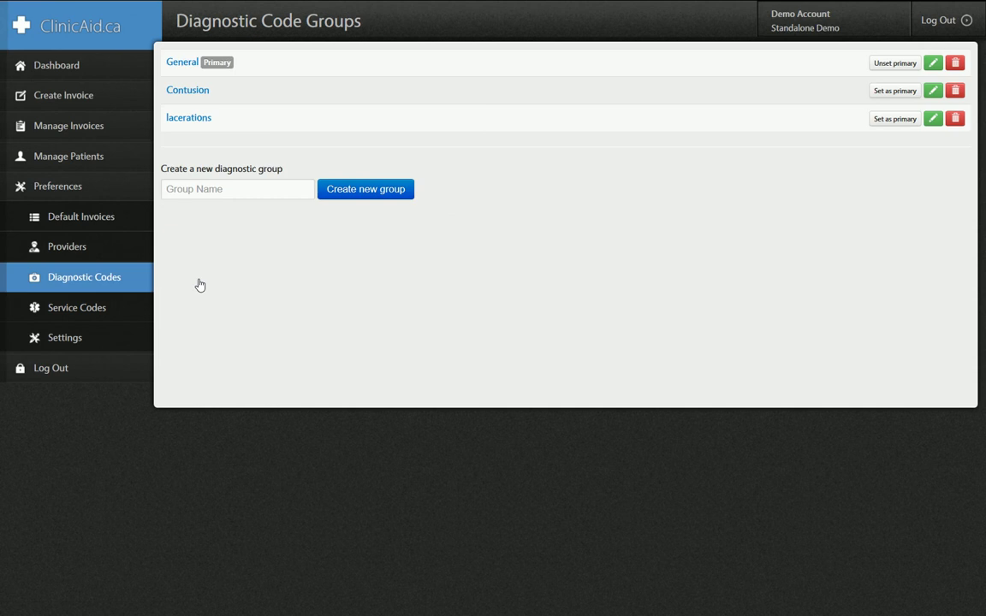
Step: Check the lacerations favourites in a new invoice's diagnosis field, then open Diagnostic Code Groups
click(77, 100)
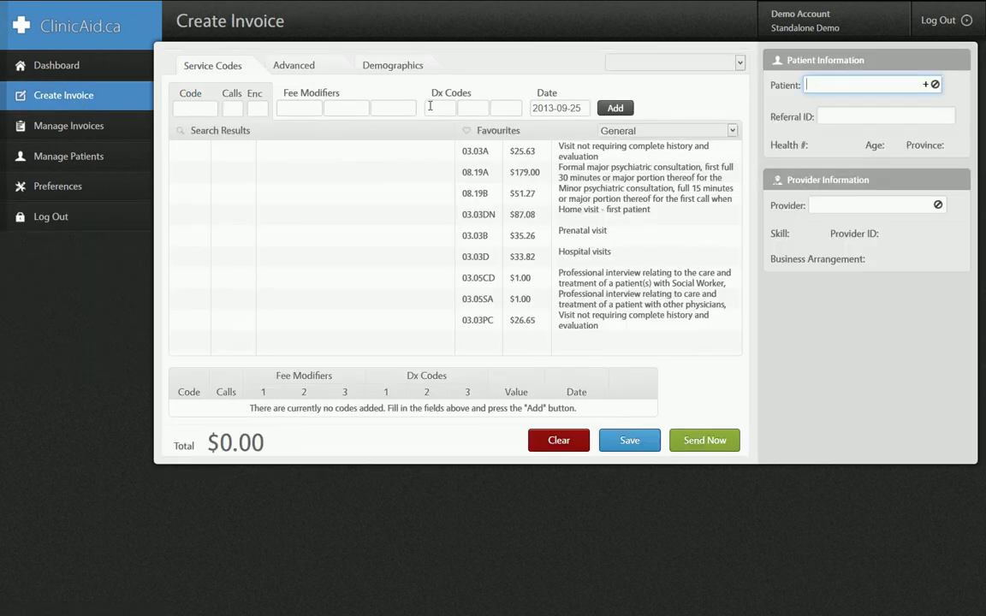
click(430, 106)
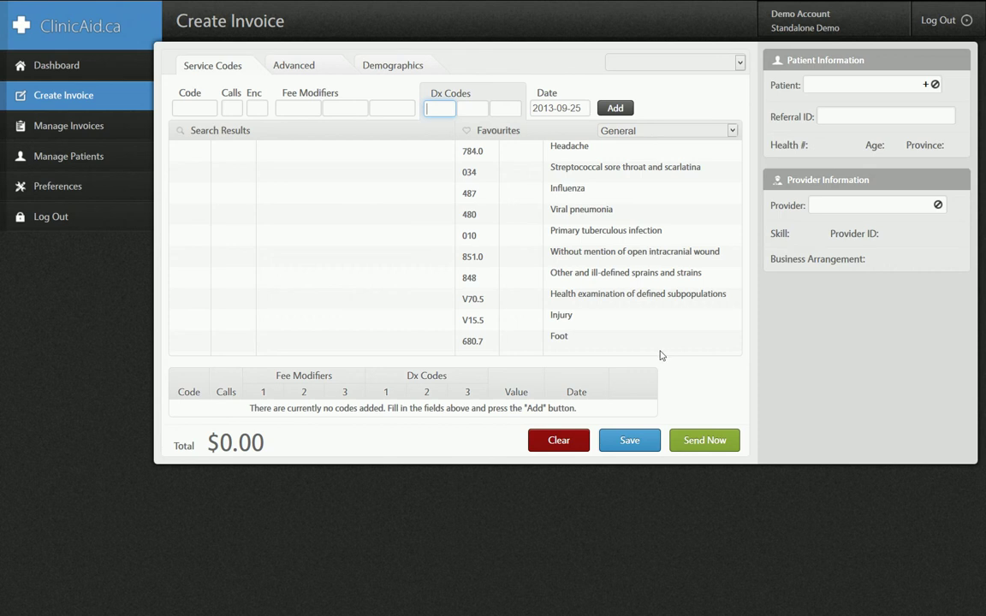
click(633, 128)
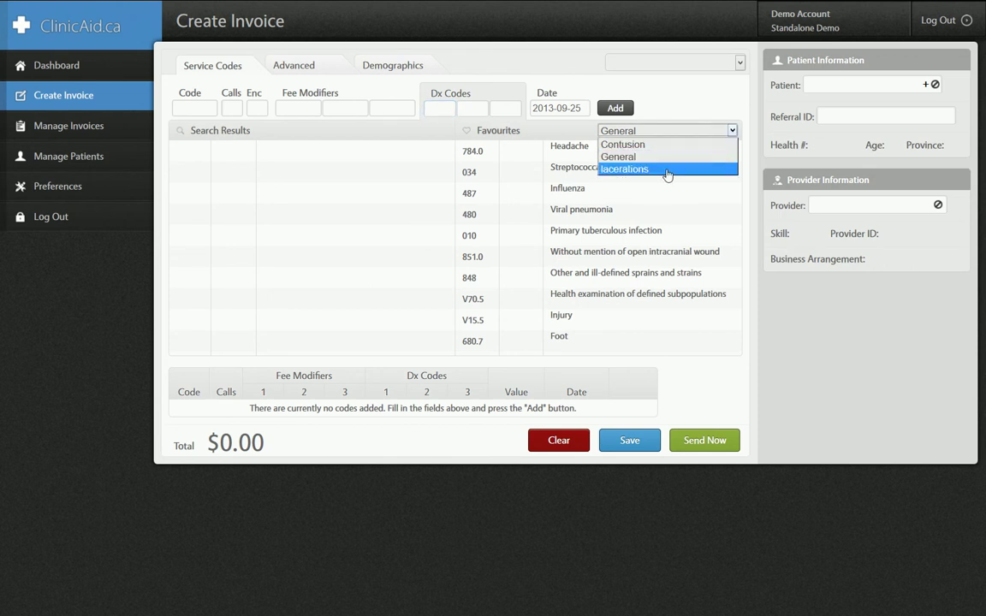
click(599, 163)
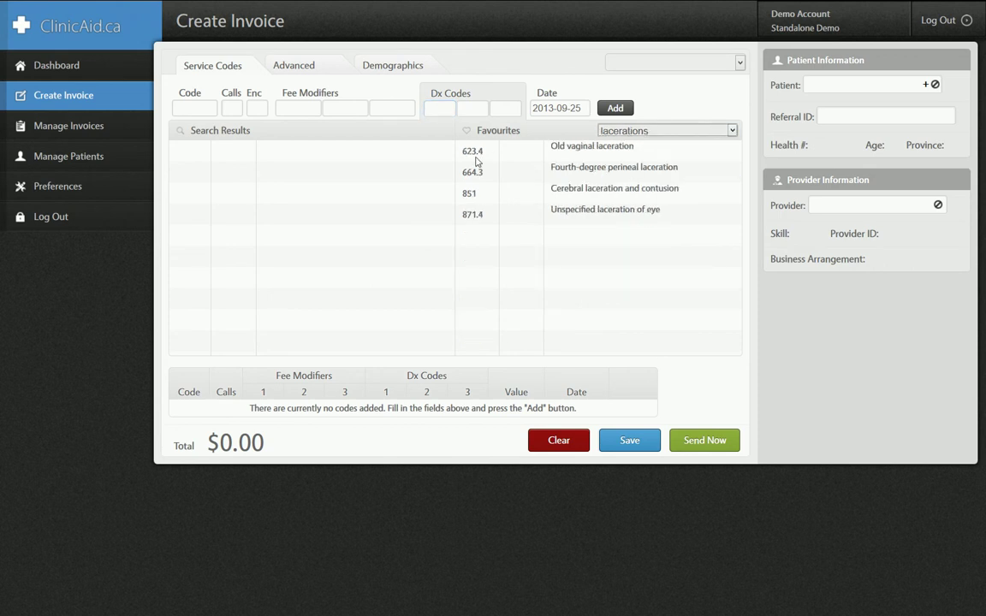
click(75, 186)
click(82, 279)
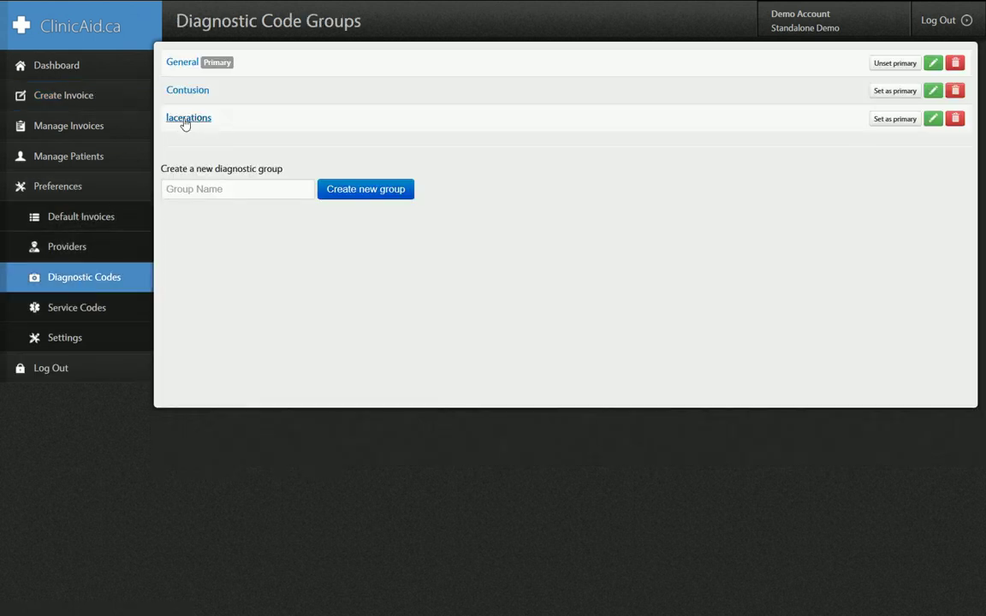
click(893, 121)
click(88, 97)
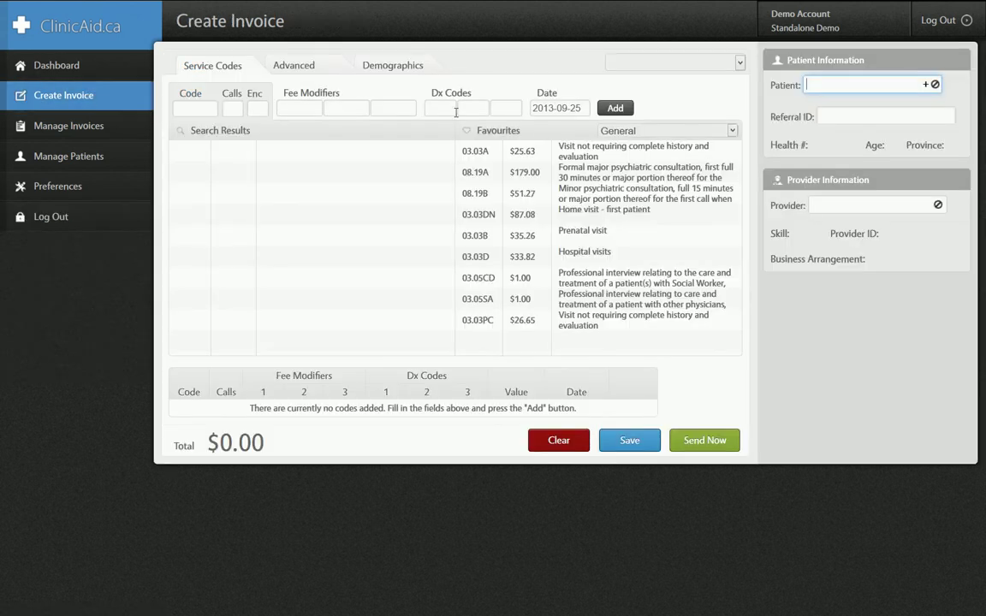
click(443, 108)
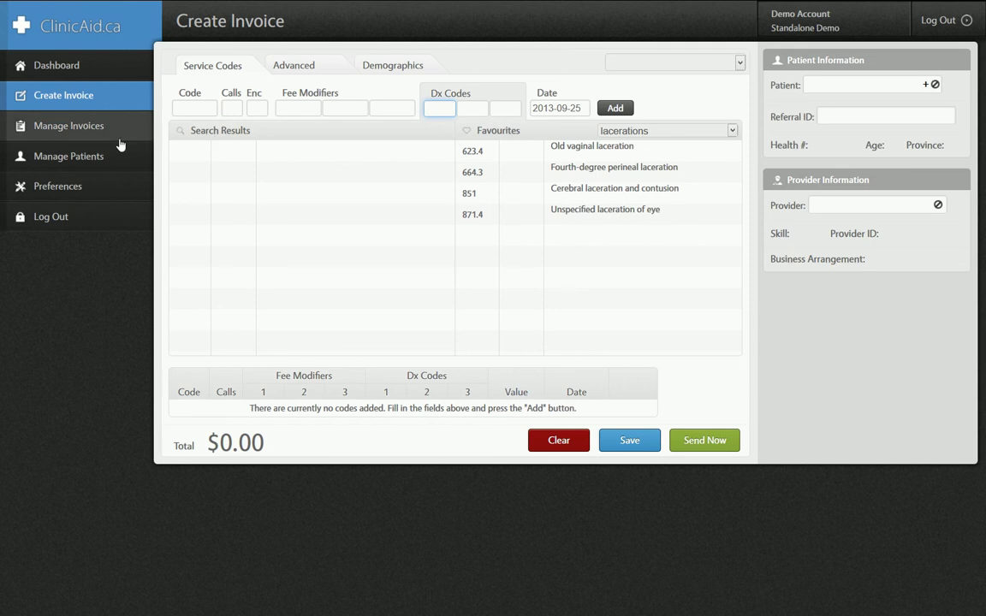
click(63, 175)
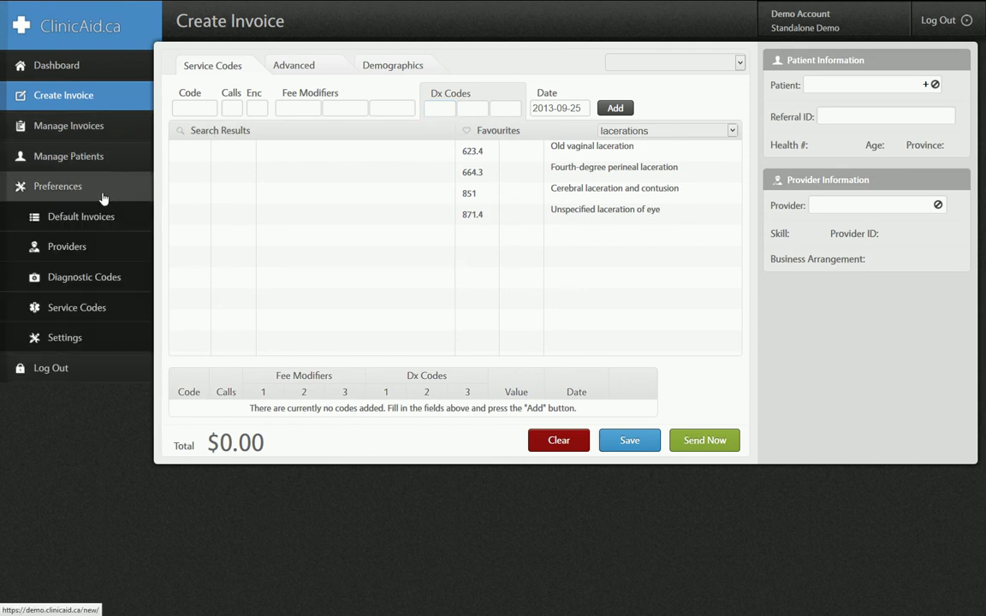
click(85, 284)
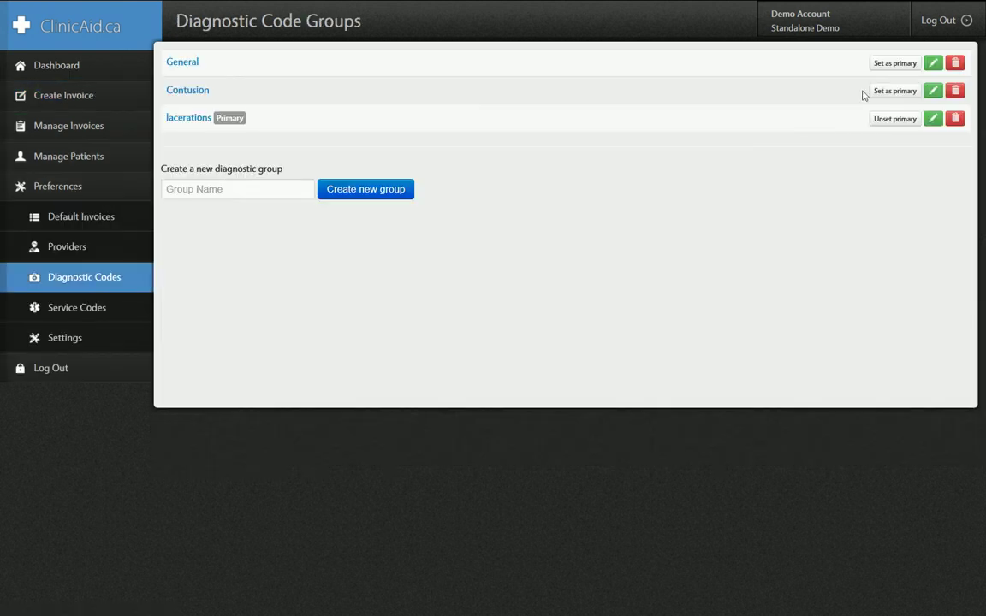
click(898, 65)
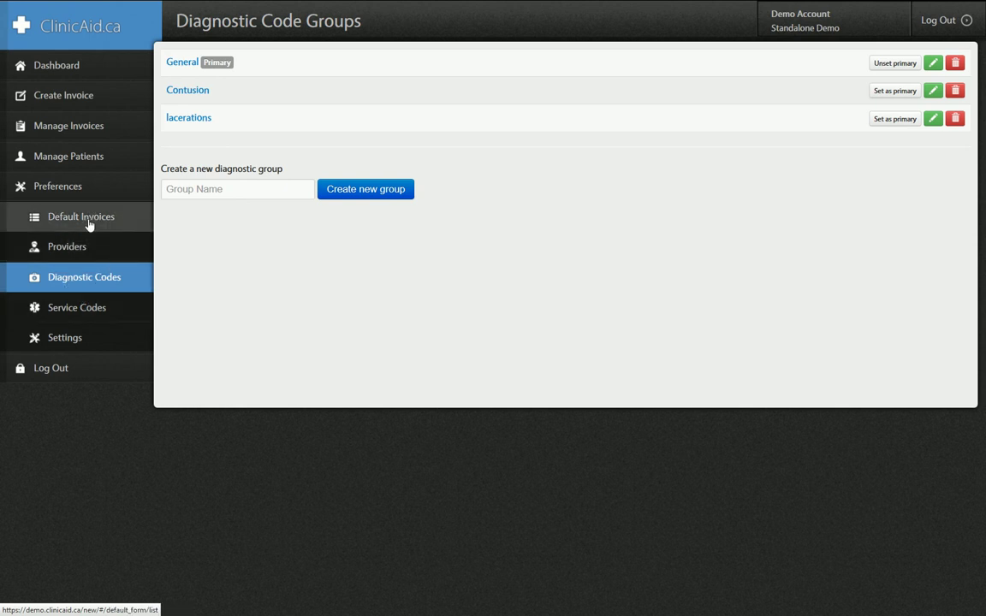
Step: Start a new invoice from the Test Invoice template (03.08A, CMXC30, Dx 784.0) and expand Preferences
click(91, 101)
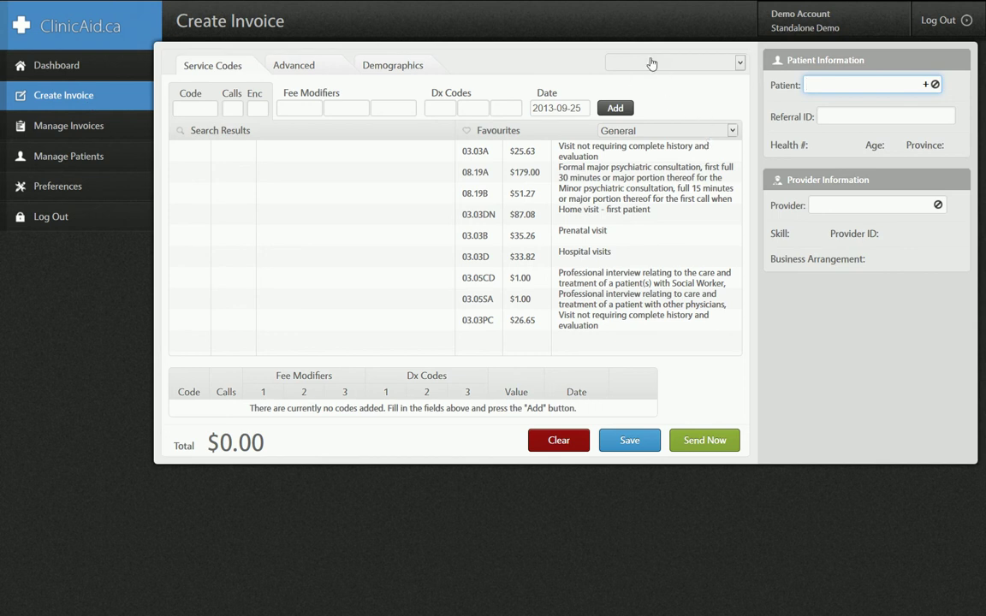
click(727, 69)
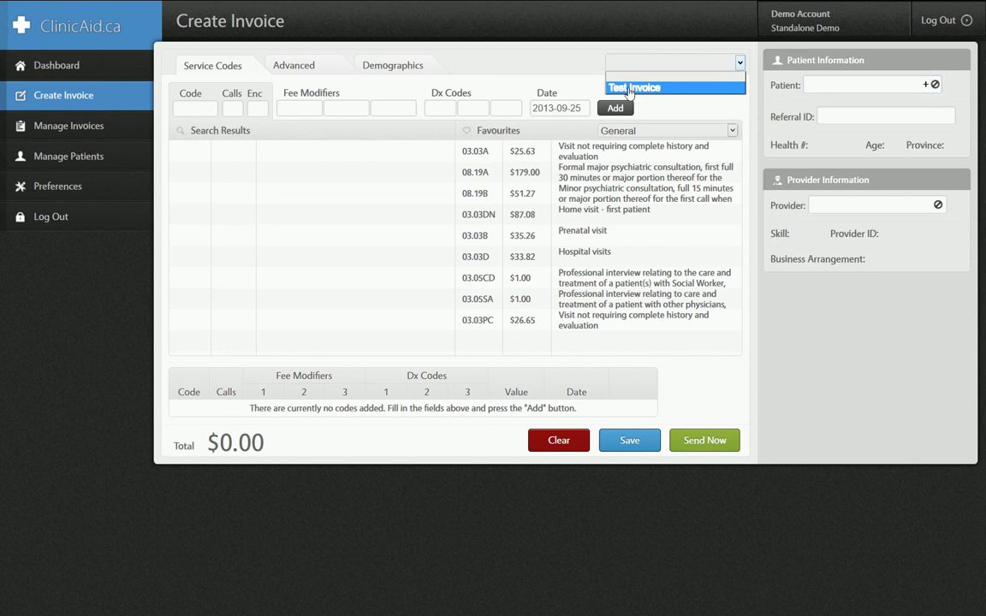
click(643, 89)
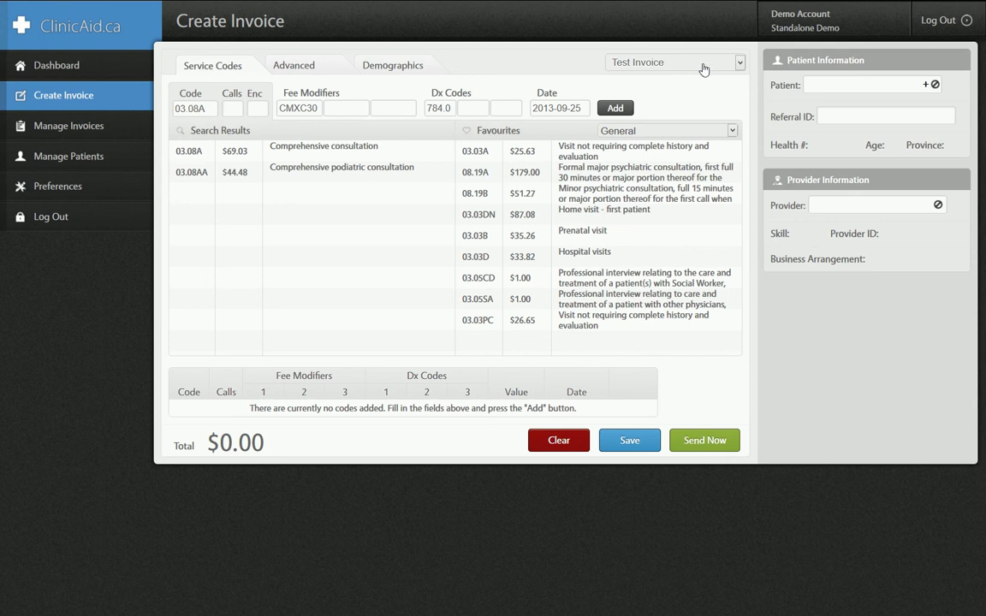
click(633, 62)
click(650, 89)
click(72, 186)
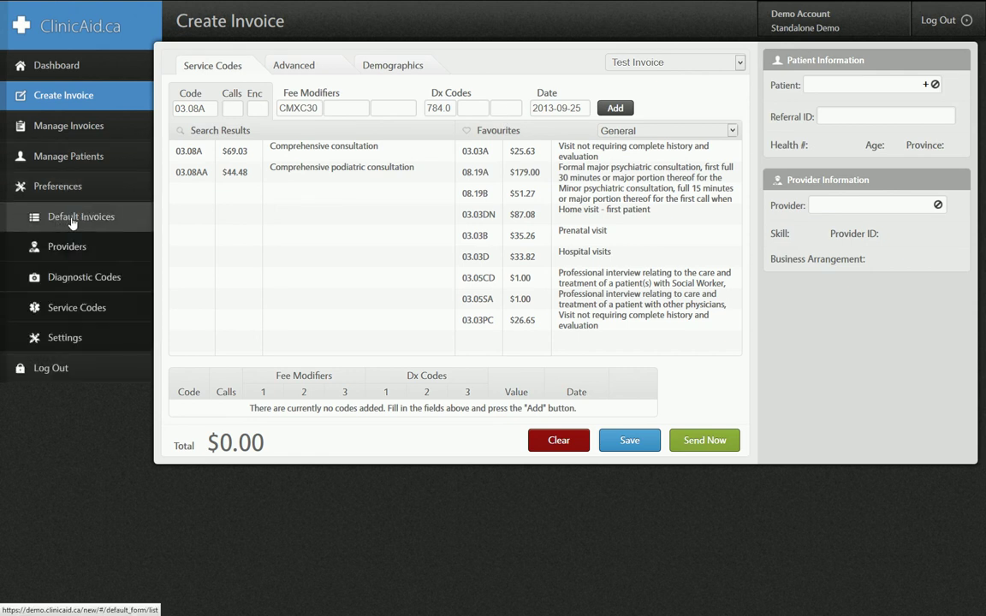
Step: Add a form named 'Test Invoice 2' under Default Invoices and open it for editing
click(72, 219)
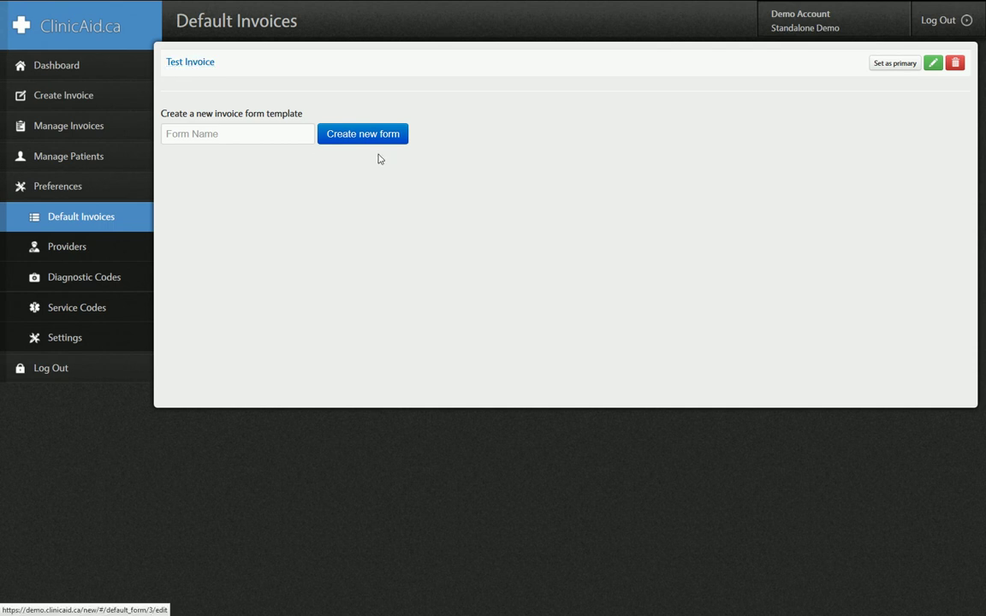
click(289, 132)
text(Test Invoice 2)
click(370, 134)
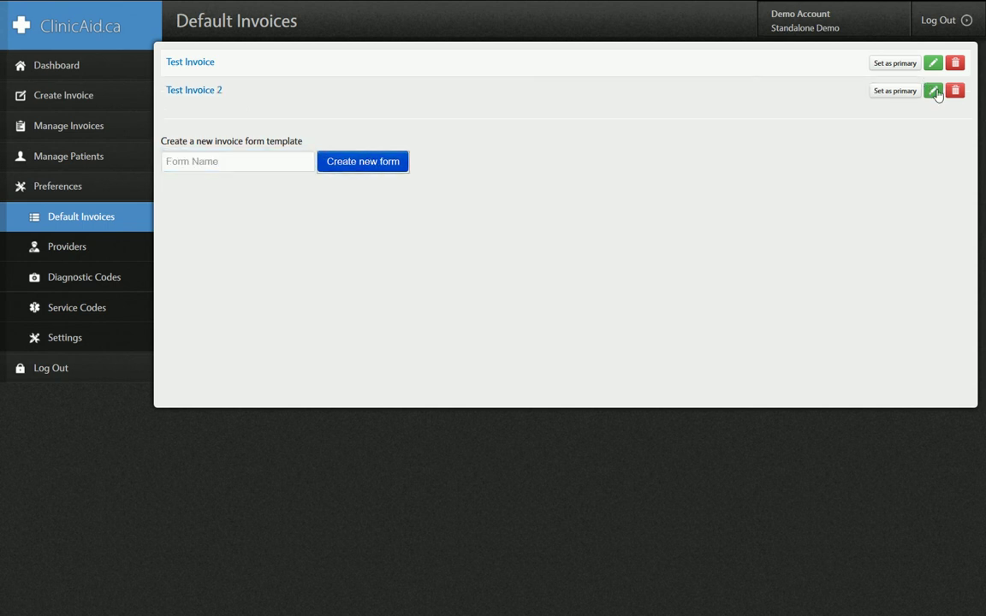
click(934, 92)
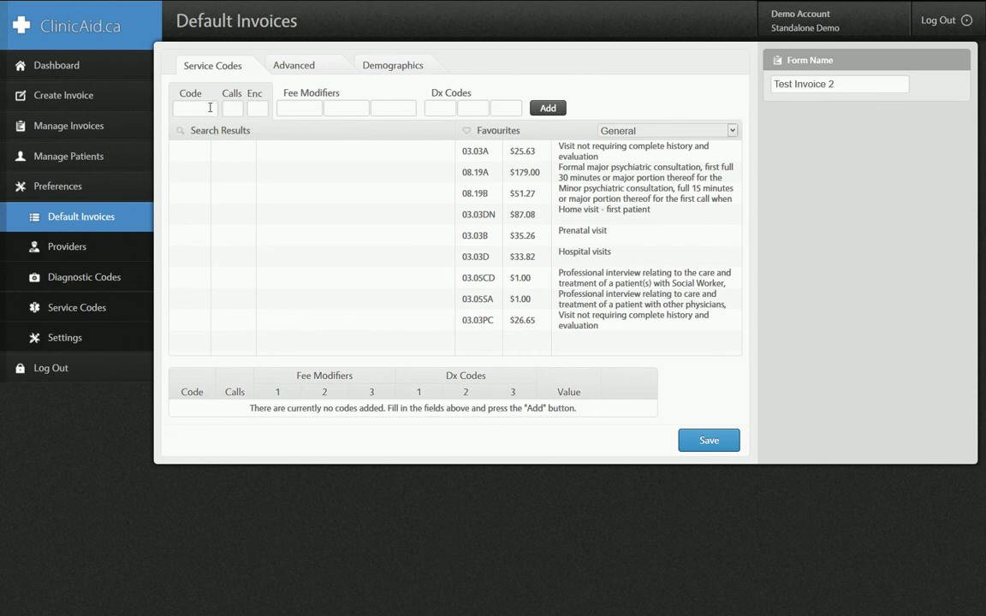
Step: Enter code 03.08B with fee modifier CMXC30 and favourite Dx 784.0, then save the template
click(206, 108)
text(03.08B)
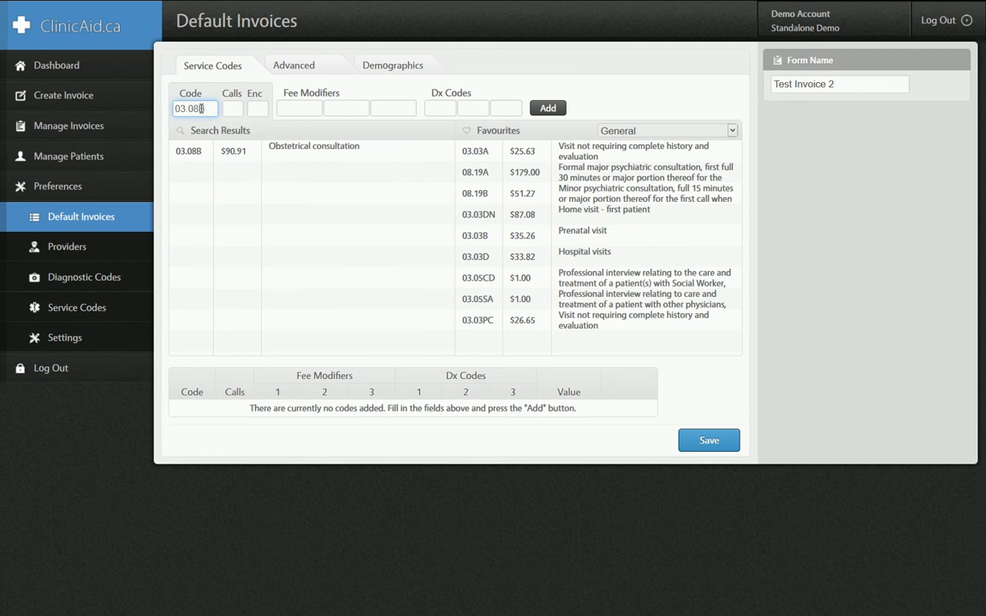
click(301, 109)
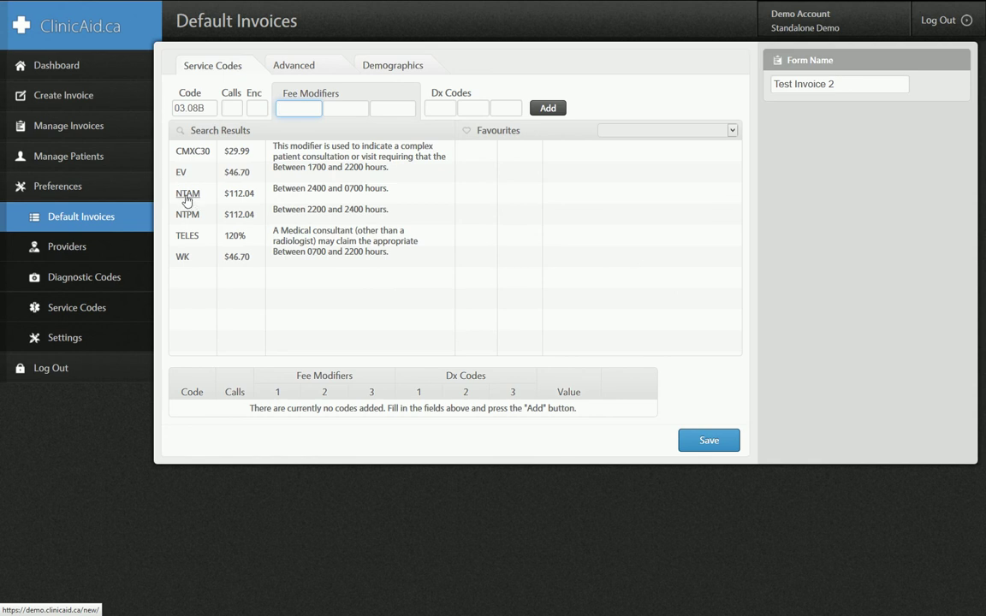
click(191, 152)
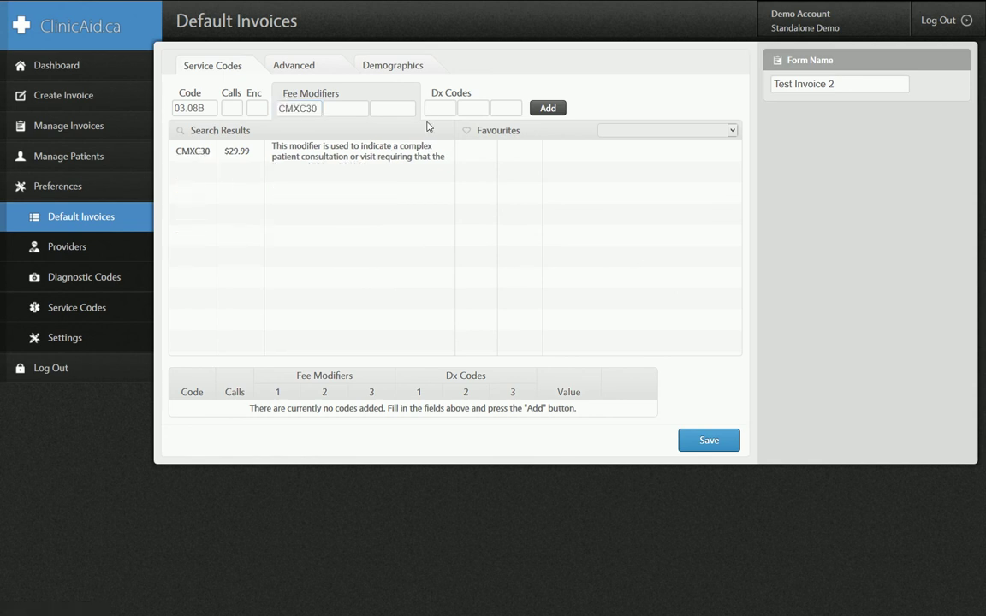
click(436, 107)
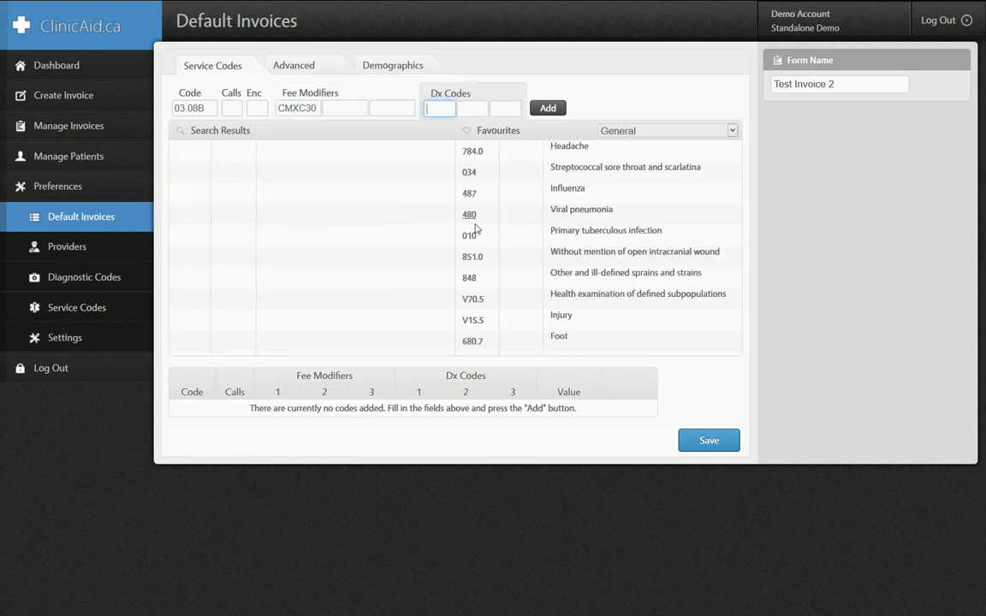
click(476, 154)
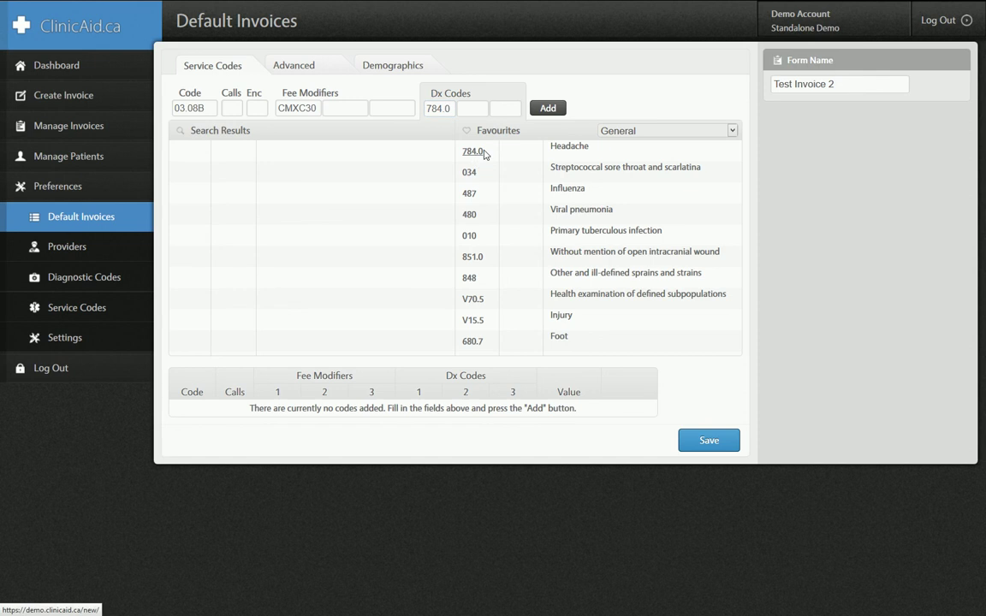
click(710, 445)
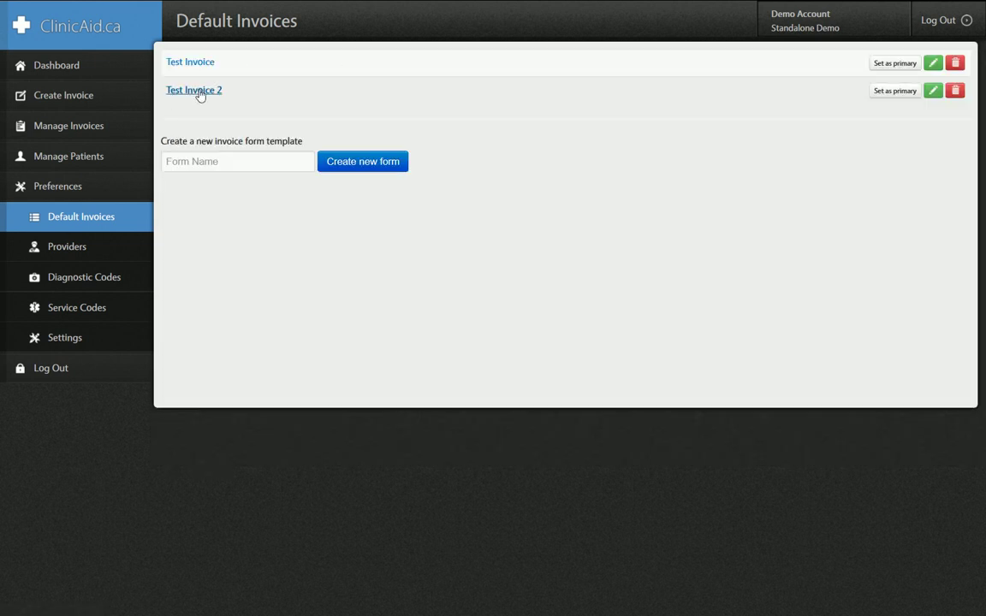
click(85, 100)
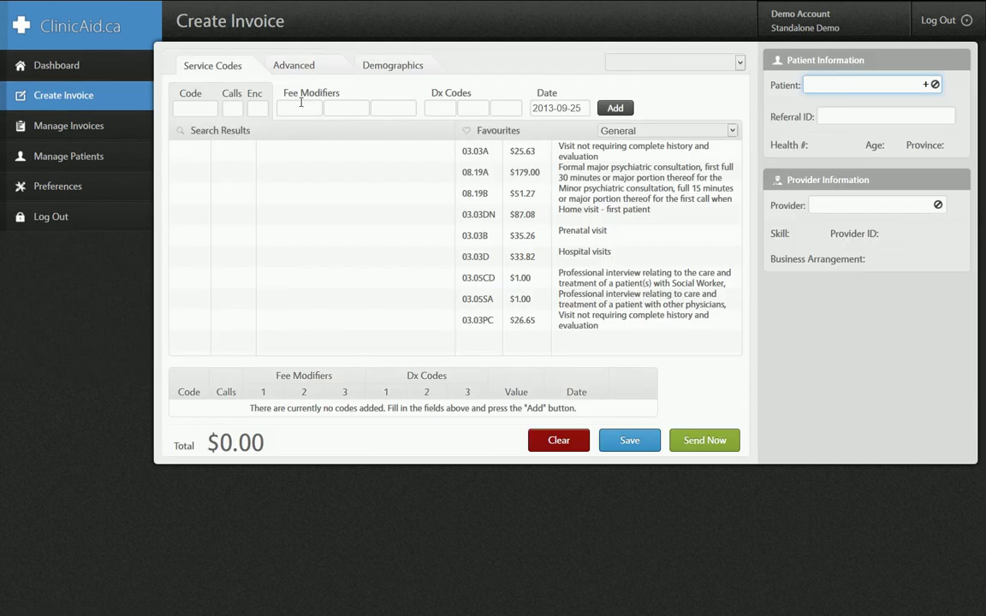
click(633, 65)
click(630, 96)
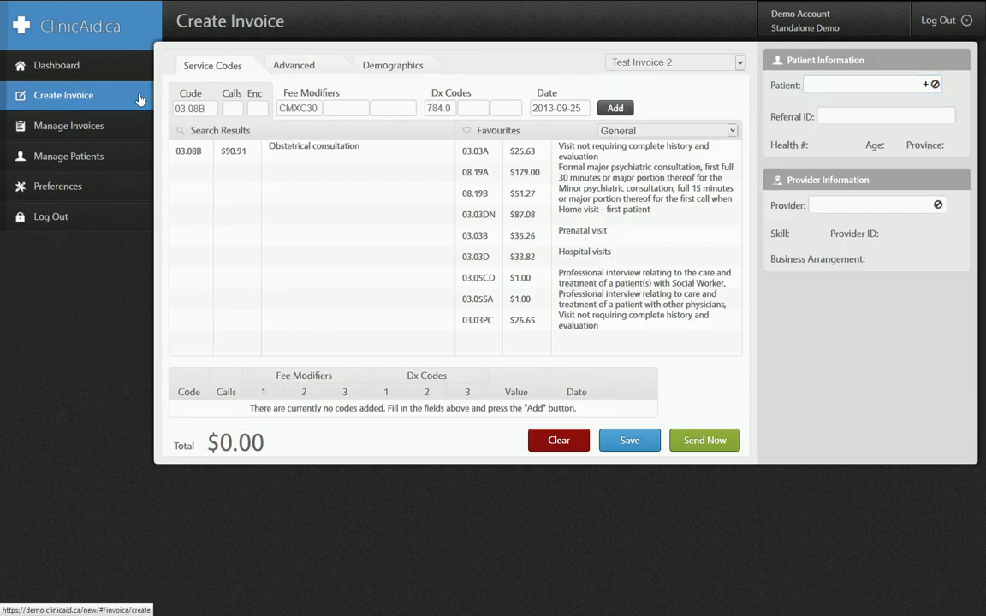
click(77, 187)
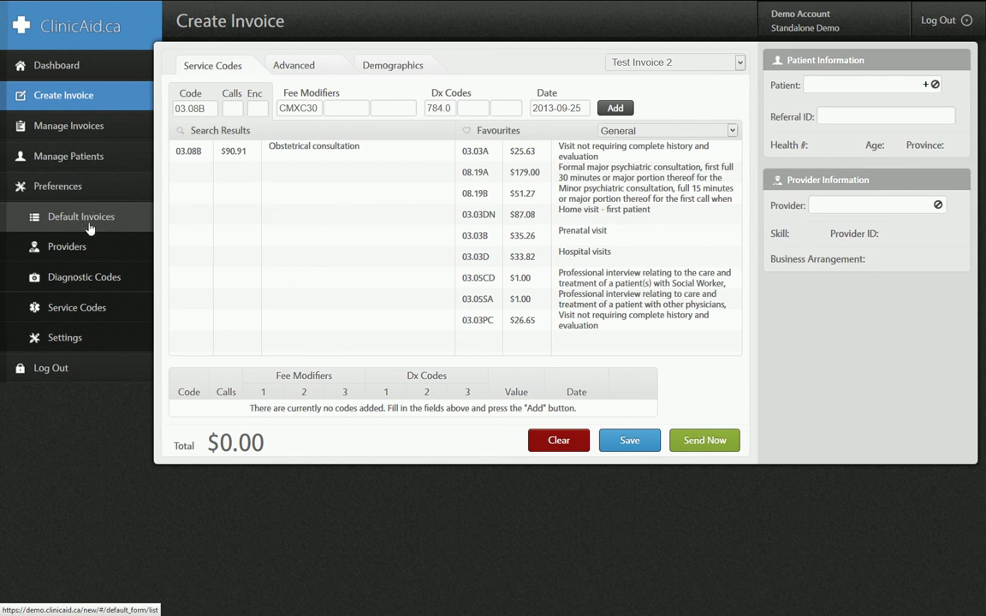
click(86, 224)
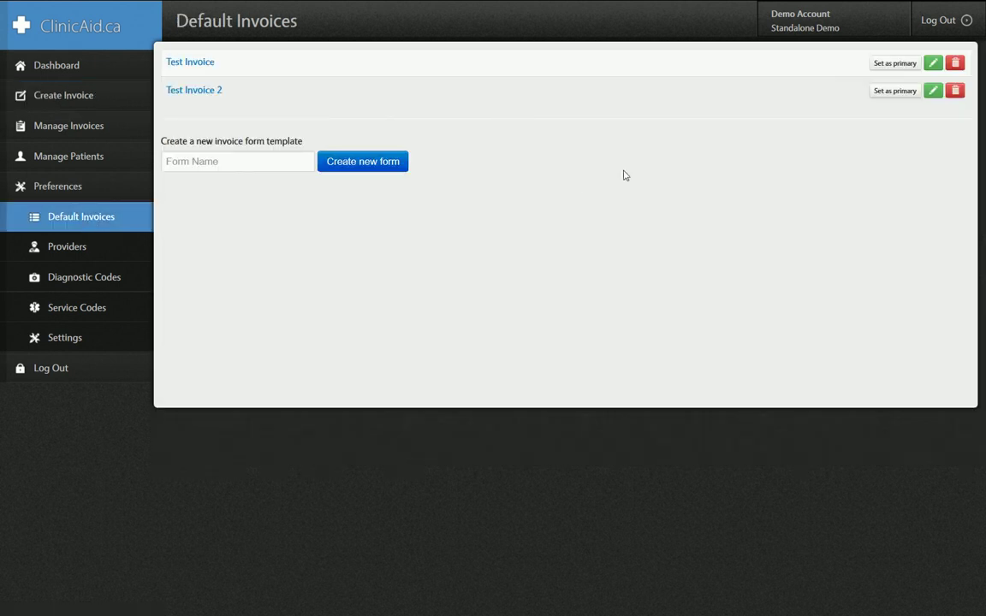
Step: Reopen Test Invoice 2 and add the 03.08B entry as its first code row
click(933, 92)
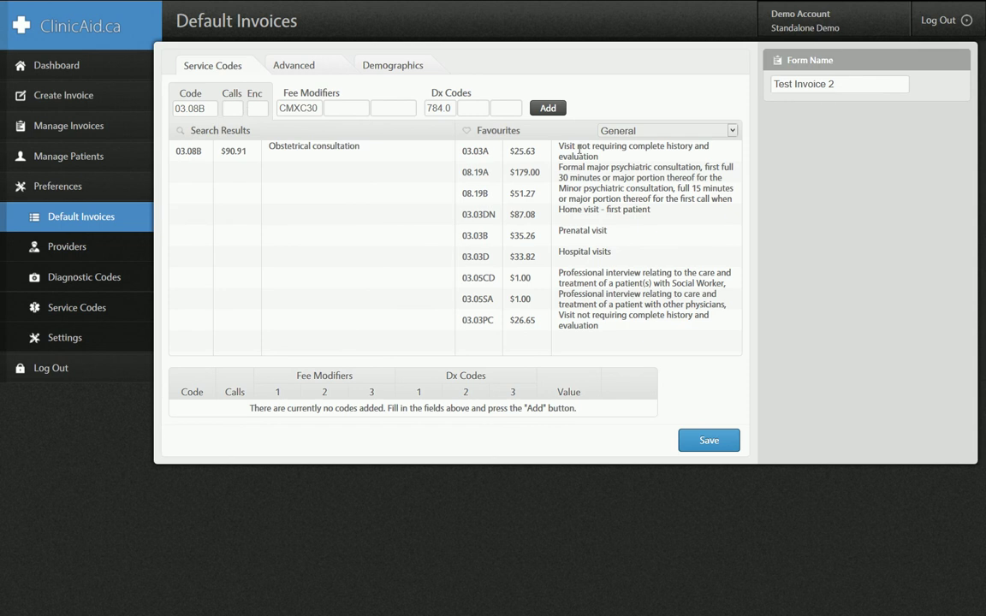
click(820, 83)
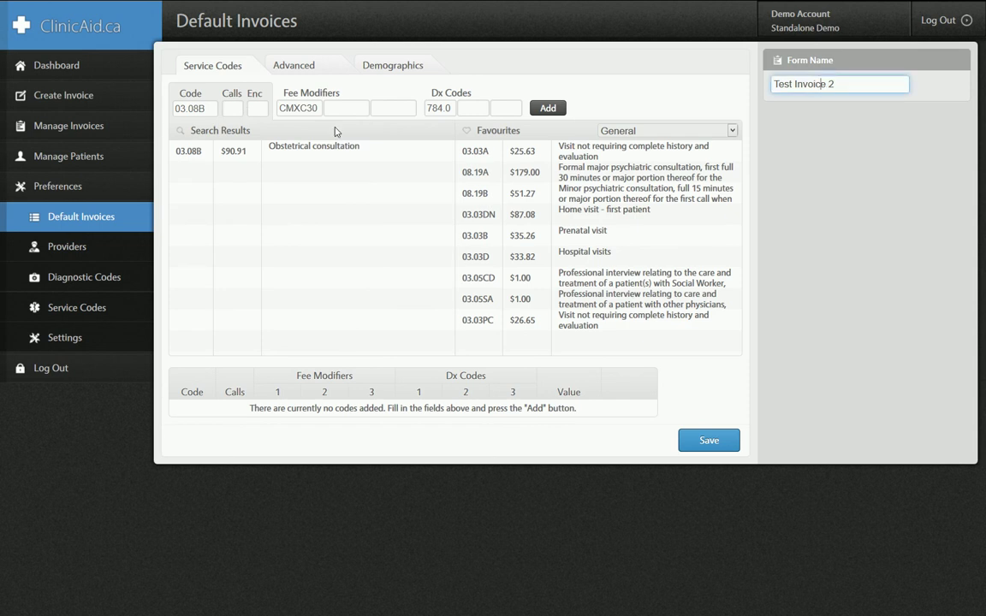
click(548, 108)
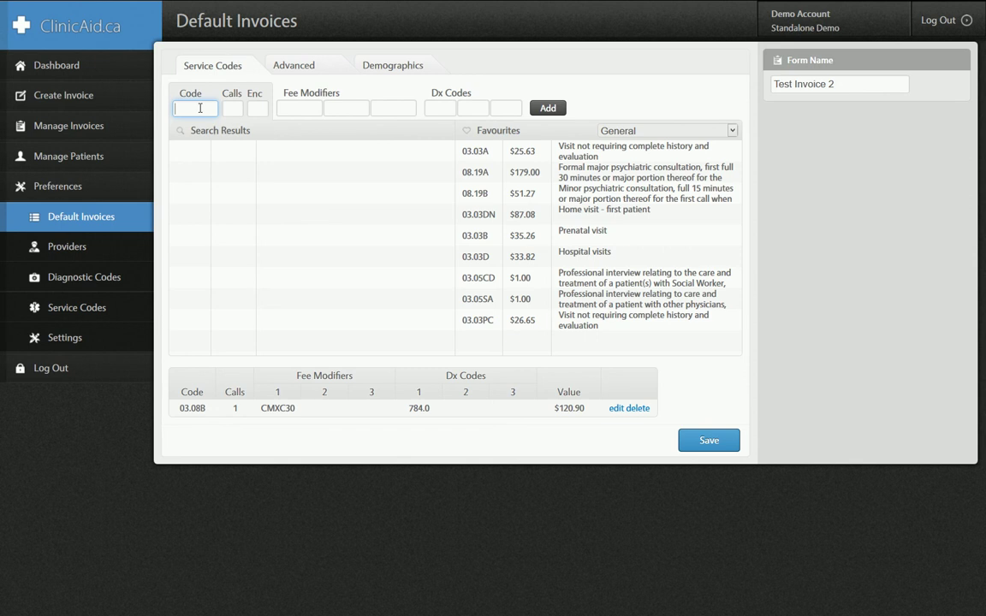
Step: Add a second row, code 86.9D with Dx 784.0, and save the template
text(86.9)
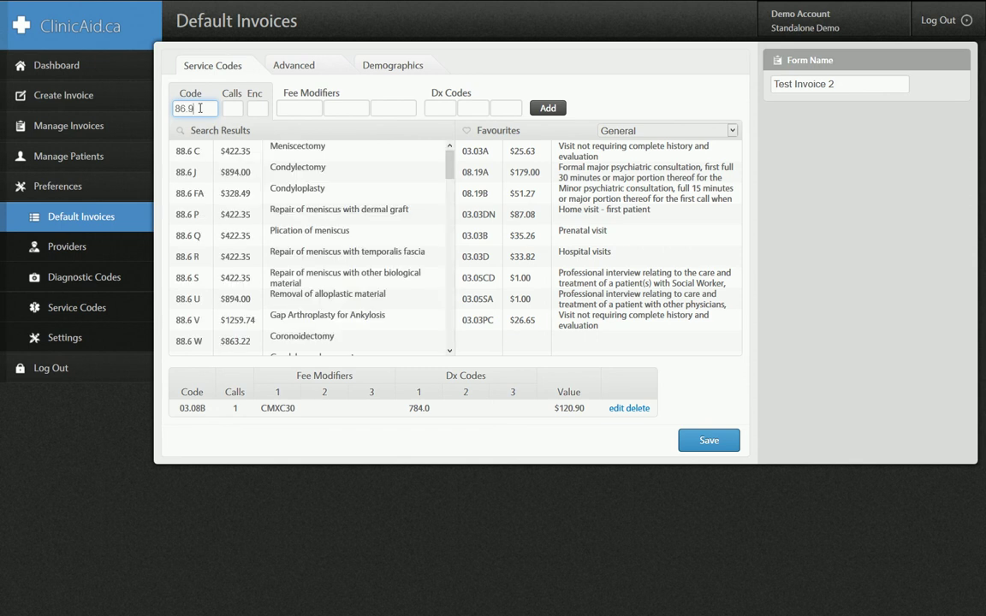
text(D)
click(435, 109)
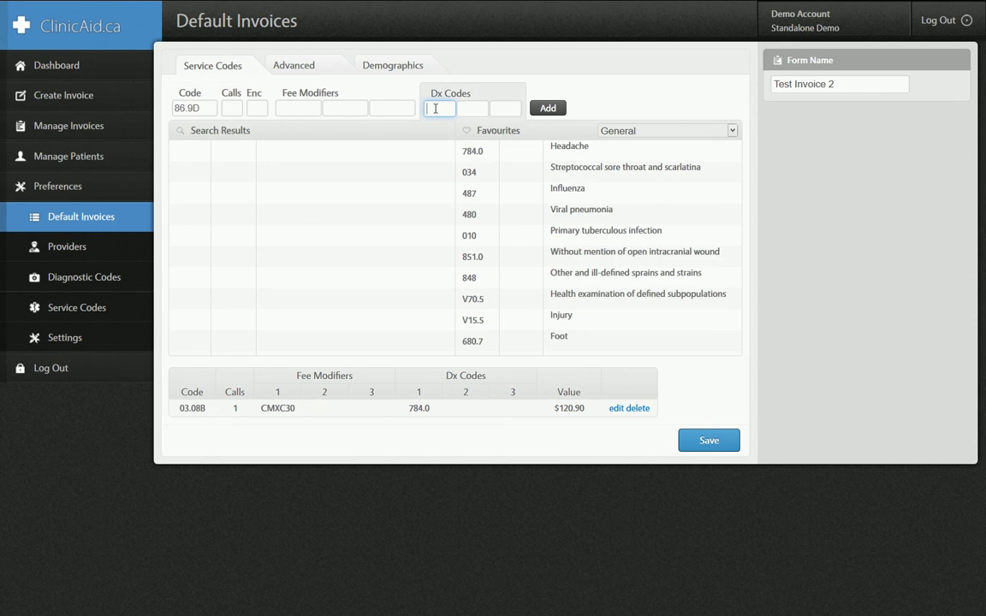
click(473, 153)
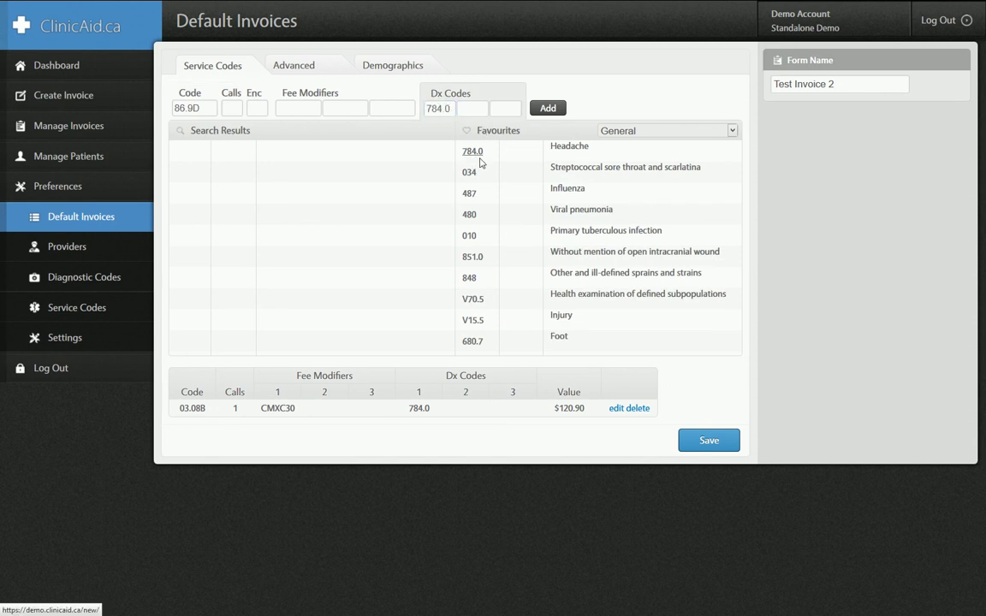
click(548, 108)
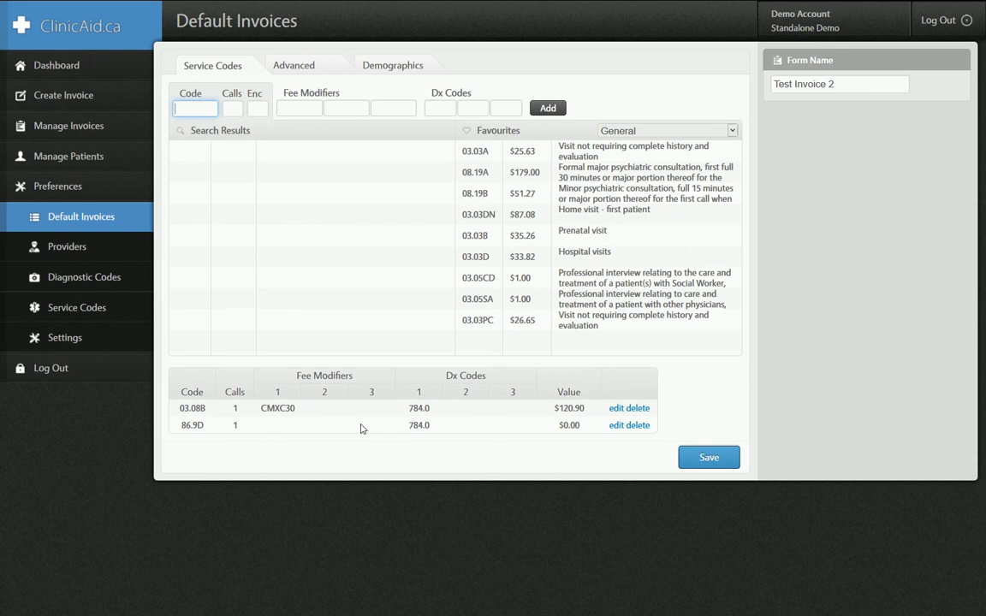
click(700, 457)
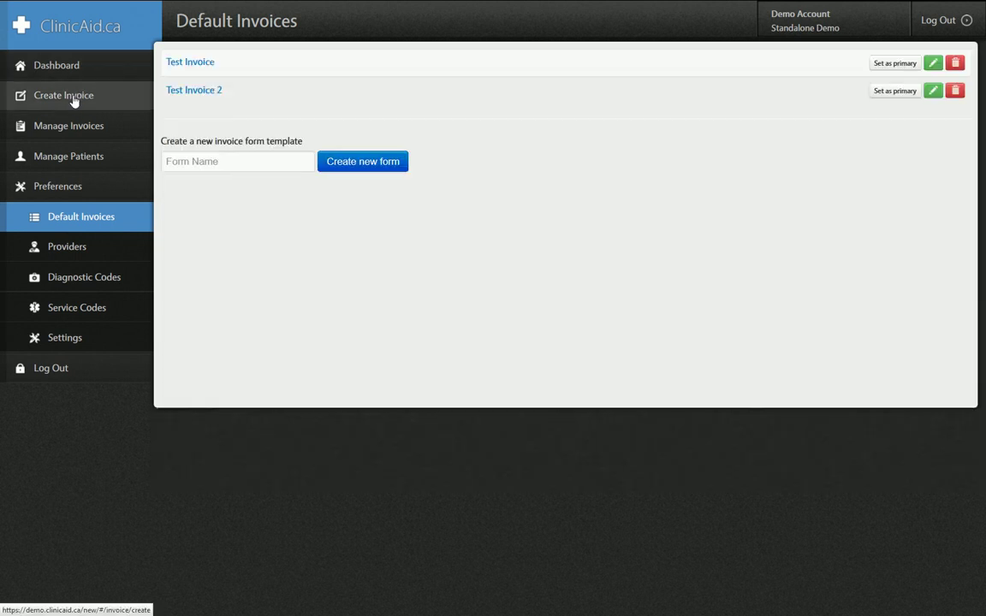
click(74, 101)
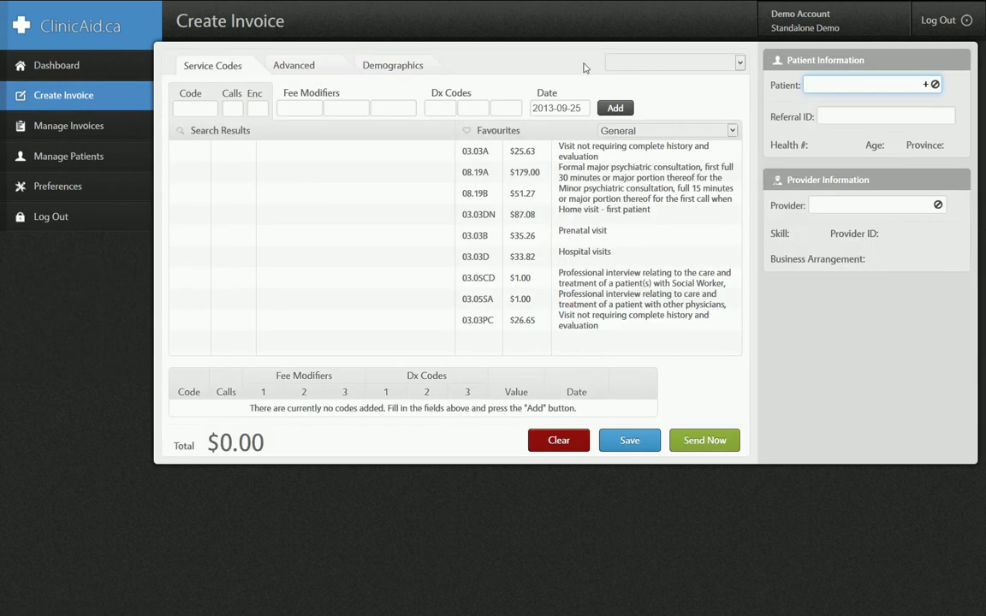
Step: Apply the Test Invoice 2 template to the new invoice
click(710, 64)
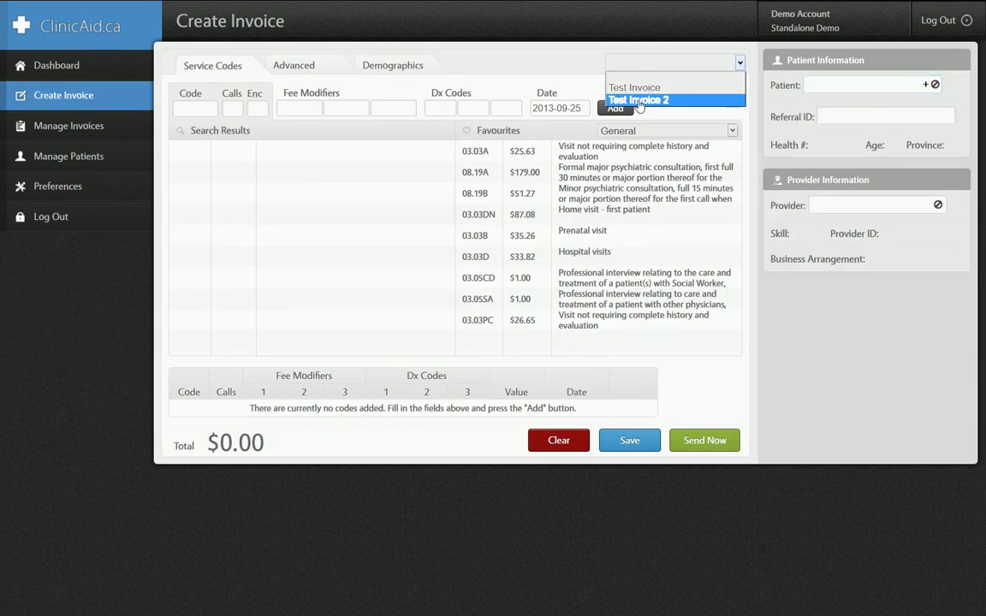
click(637, 100)
drag(177, 410, 676, 430)
click(696, 419)
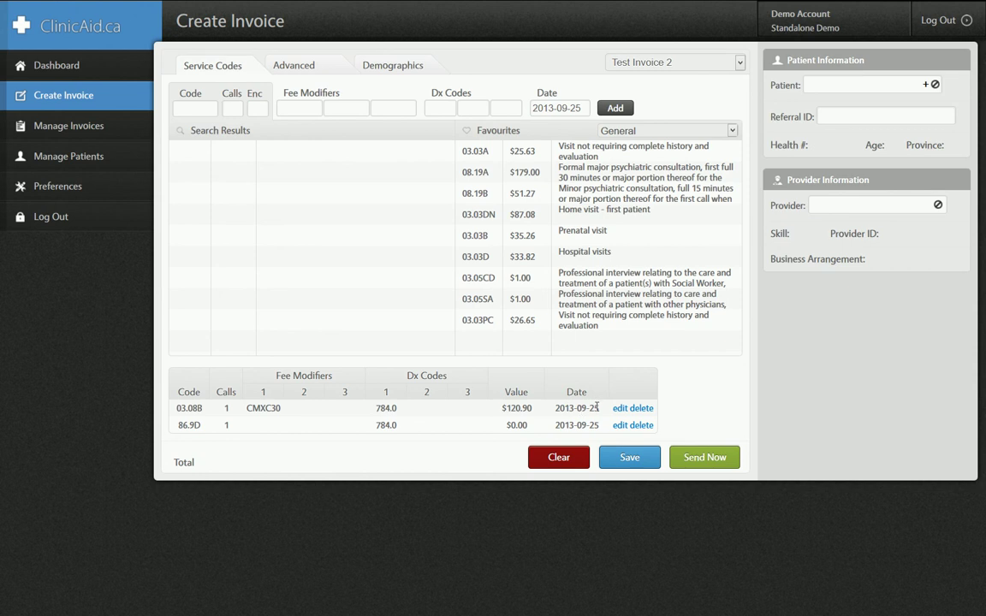
Step: Change the date of both rows, 03.08B and 86.9D, to 2013-09-24
click(619, 410)
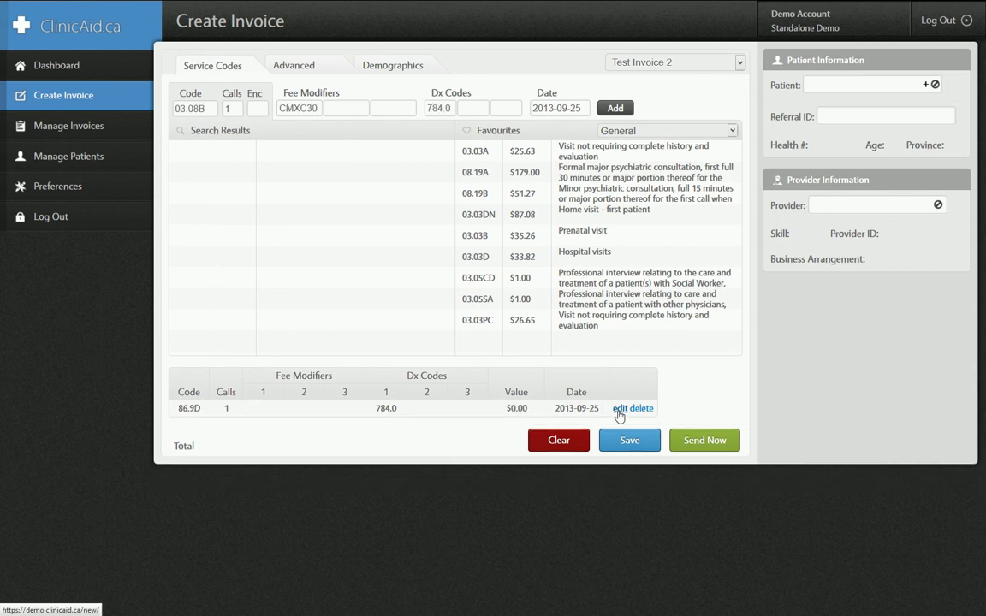
click(575, 106)
click(604, 249)
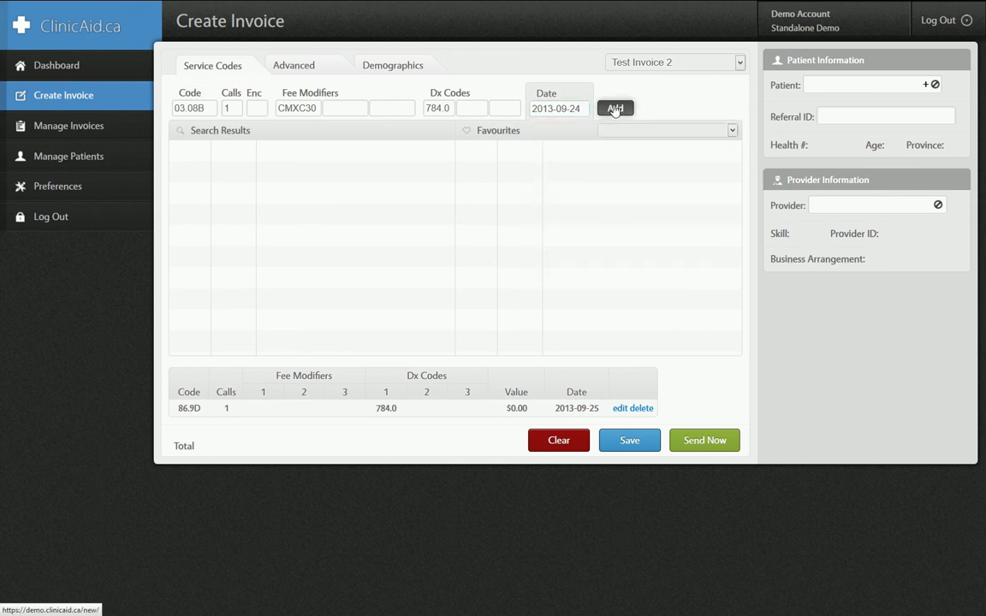
click(615, 109)
click(621, 408)
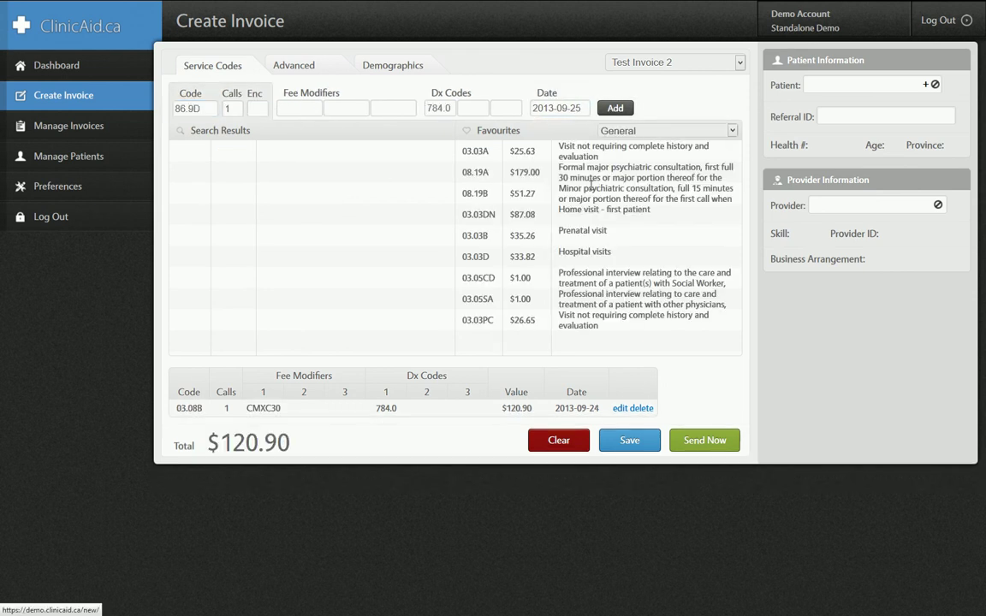
click(556, 108)
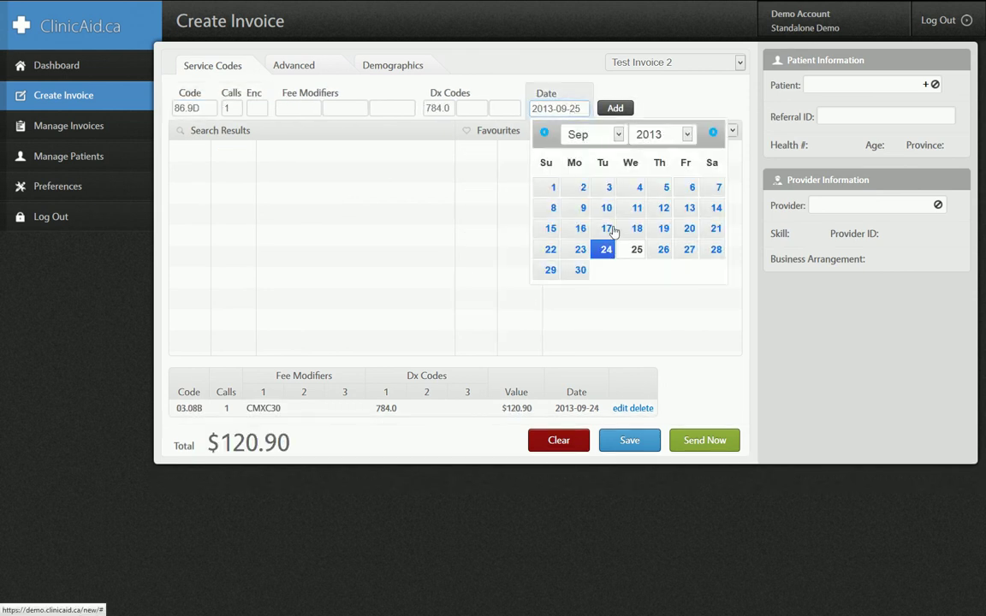
click(606, 249)
click(621, 109)
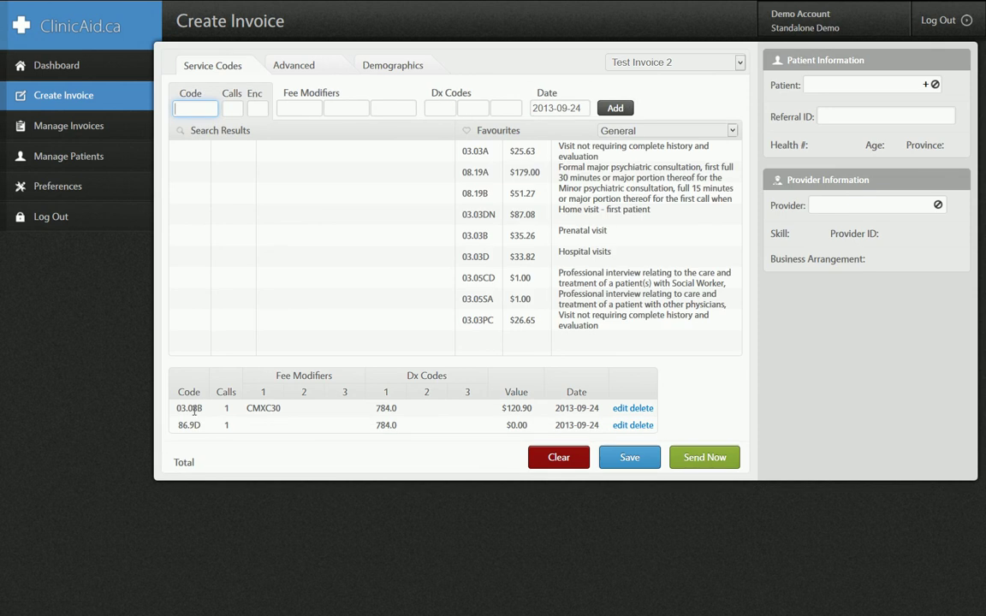
drag(195, 412, 685, 437)
click(685, 437)
Step: Create a new invoice template named Facility 1 under Default Invoices
click(70, 190)
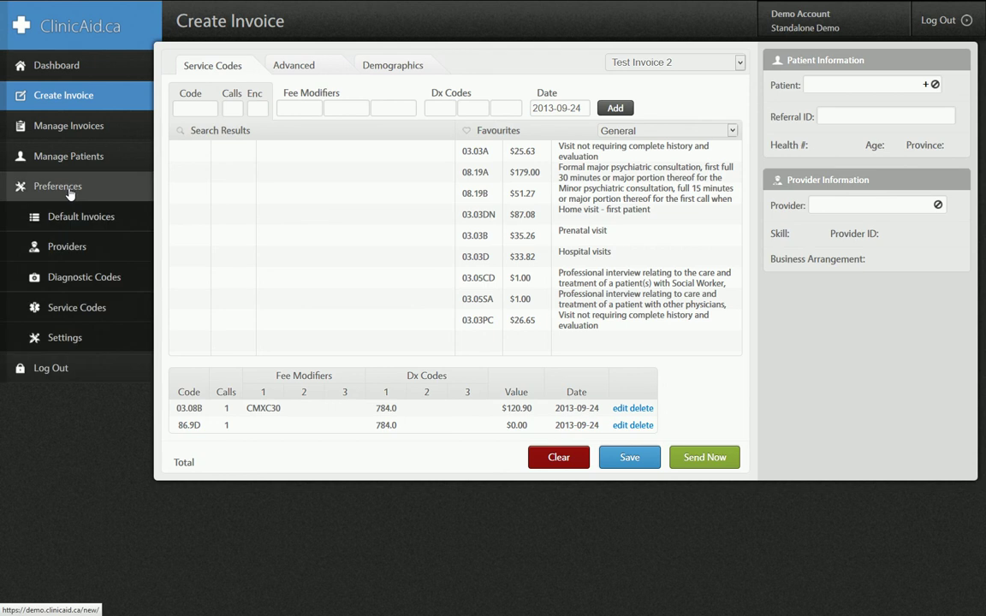
click(79, 214)
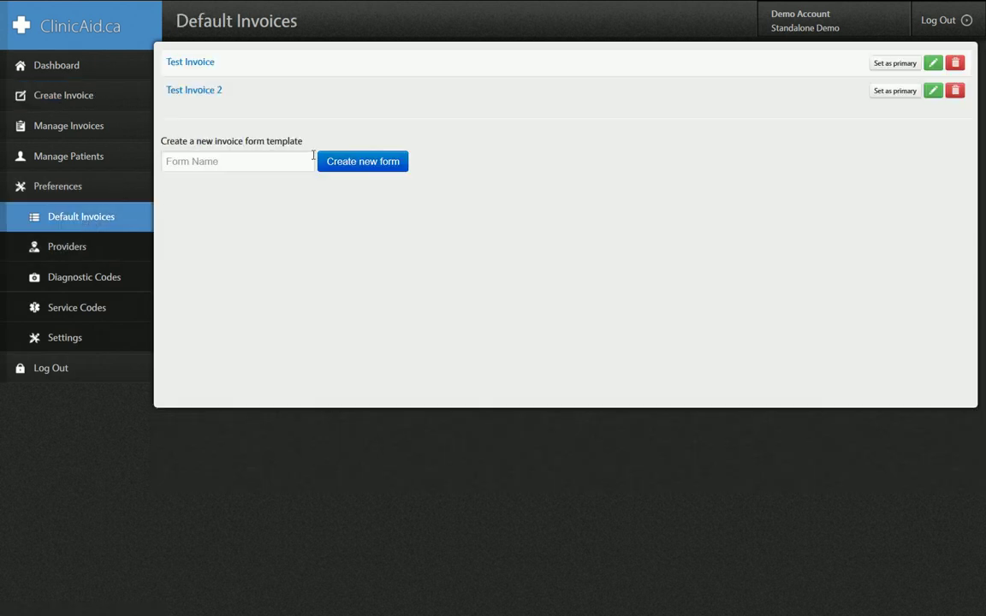
click(260, 165)
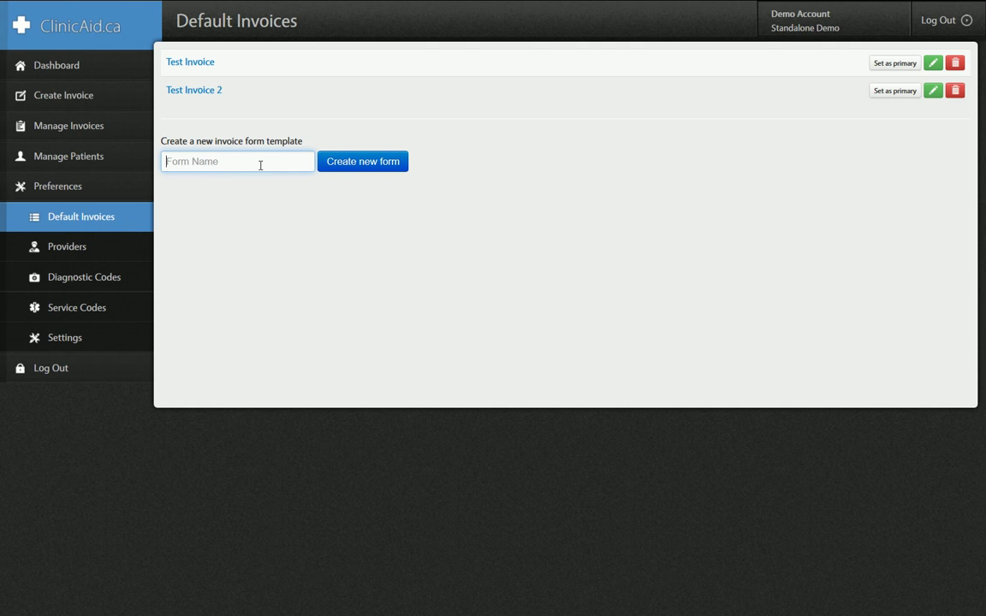
text(Facility 1)
click(330, 163)
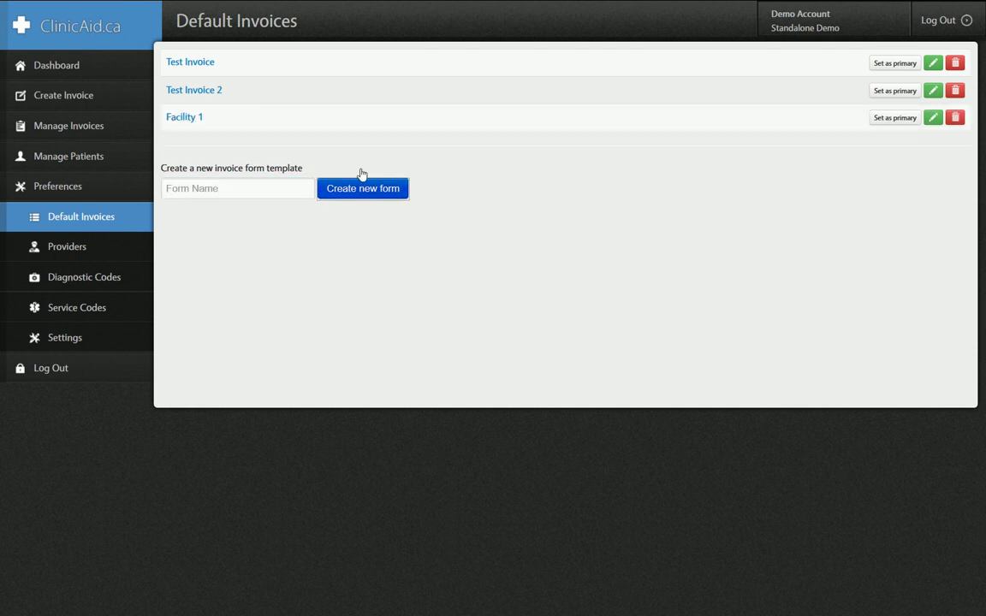
Step: Give Facility 1 Facility Number 1 and Functional Centre EXRM on Advanced, then save
click(933, 119)
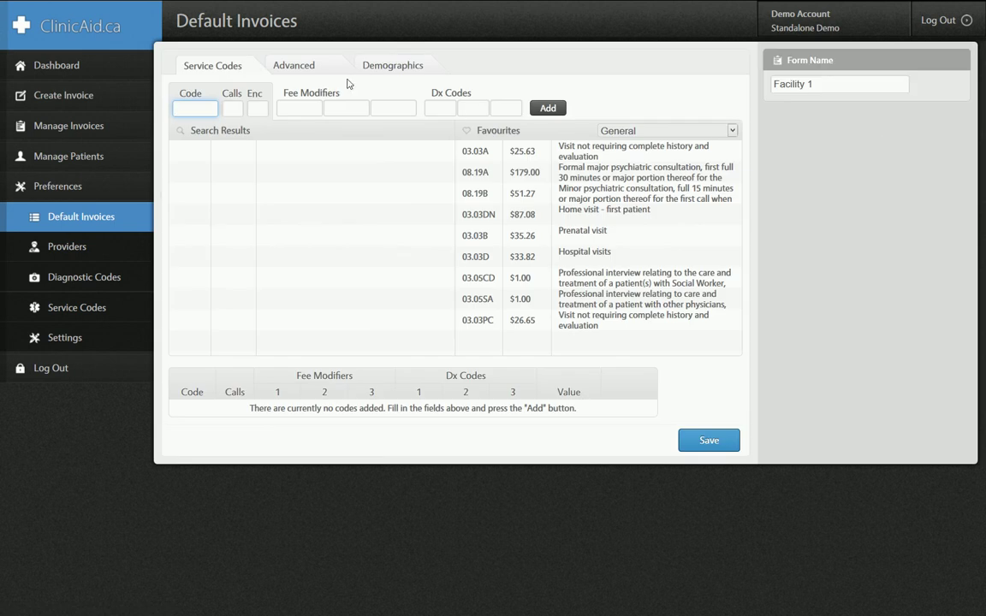
click(282, 72)
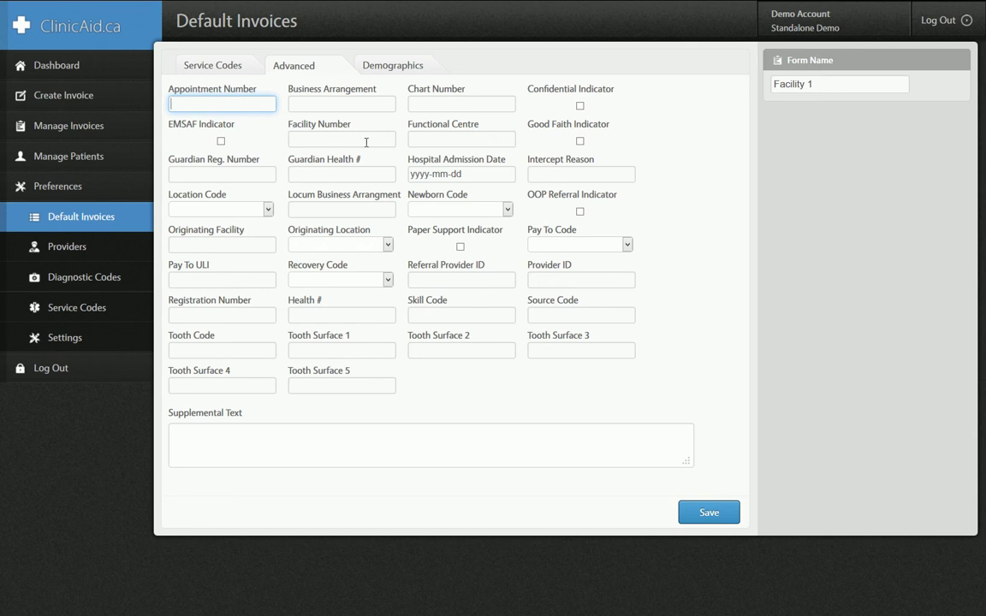
click(338, 139)
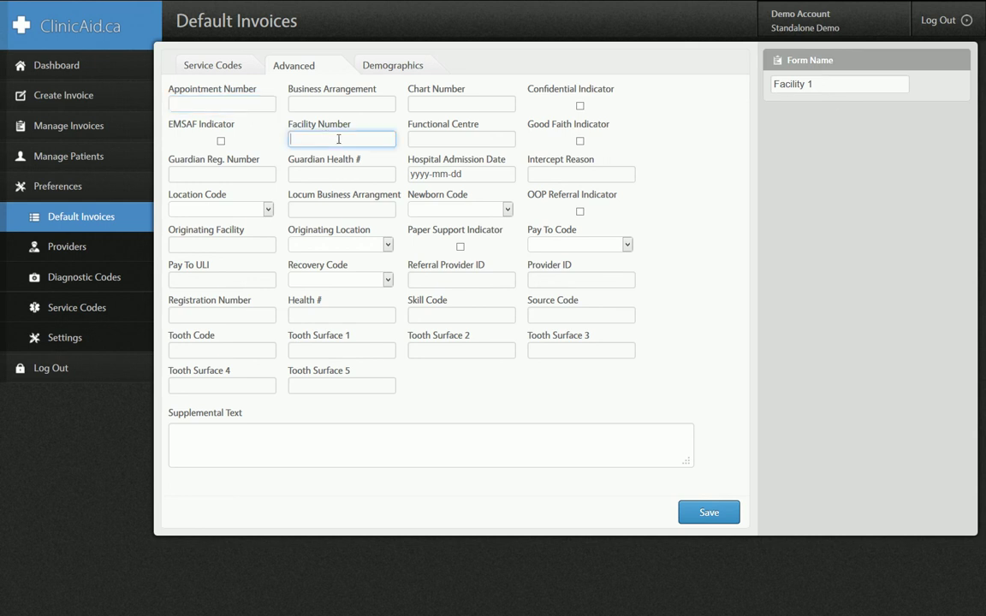
key(Tab)
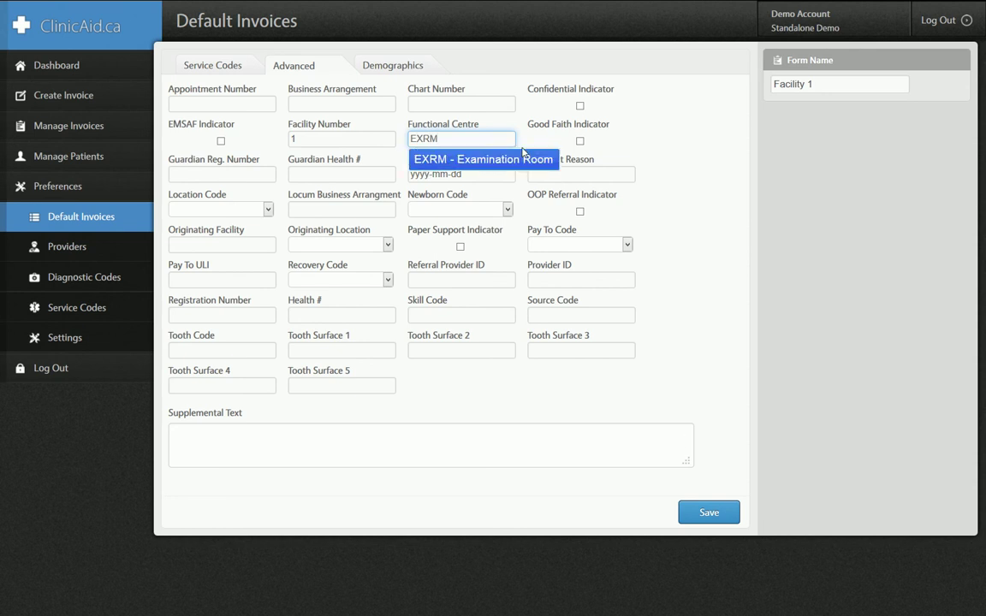
click(523, 161)
click(704, 512)
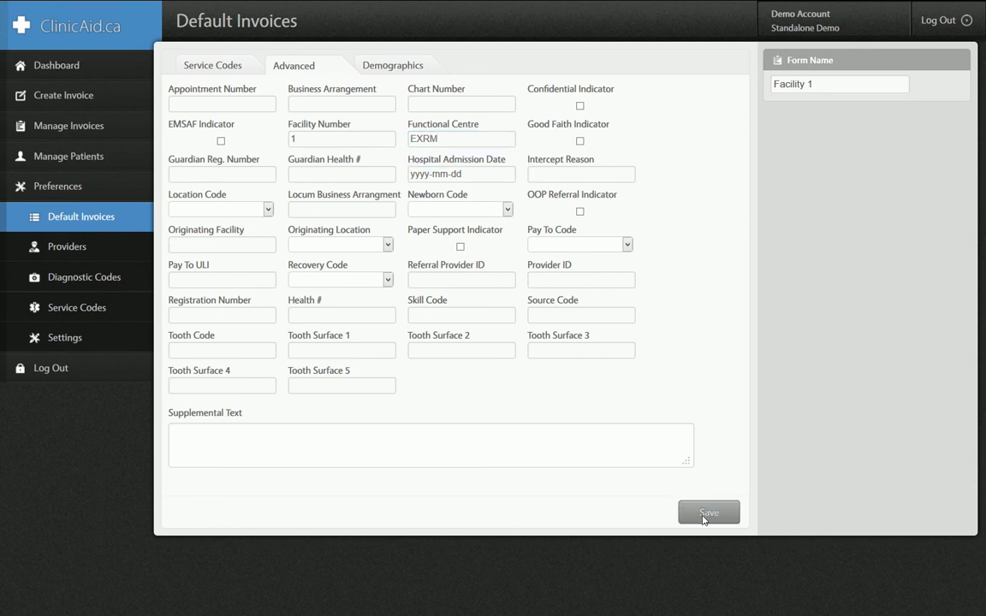
Step: Start an invoice from Facility 1 and confirm Facility Number 1 and Functional Centre EXRM are prefilled
click(64, 101)
click(657, 65)
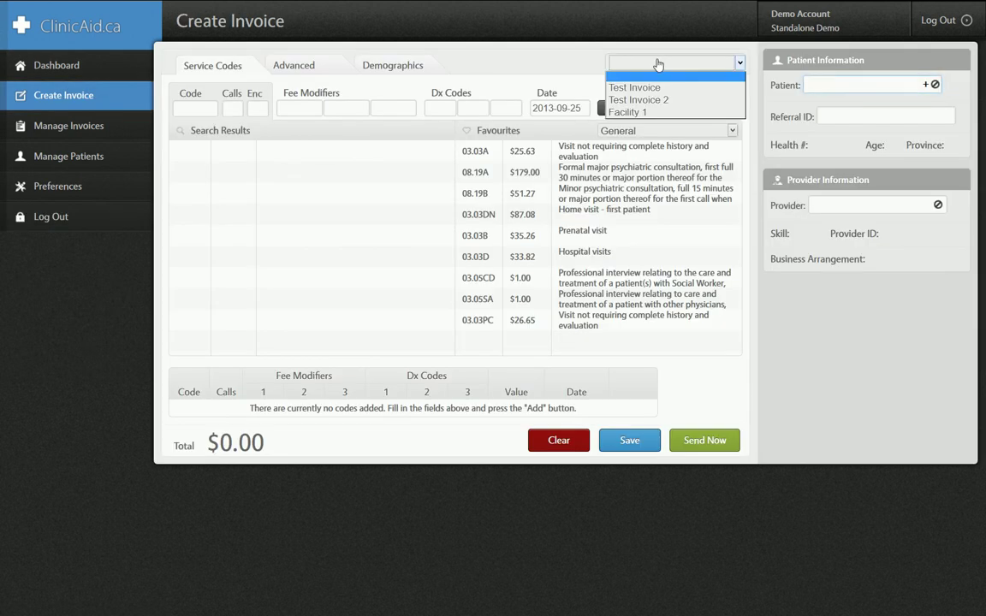
click(637, 114)
click(311, 70)
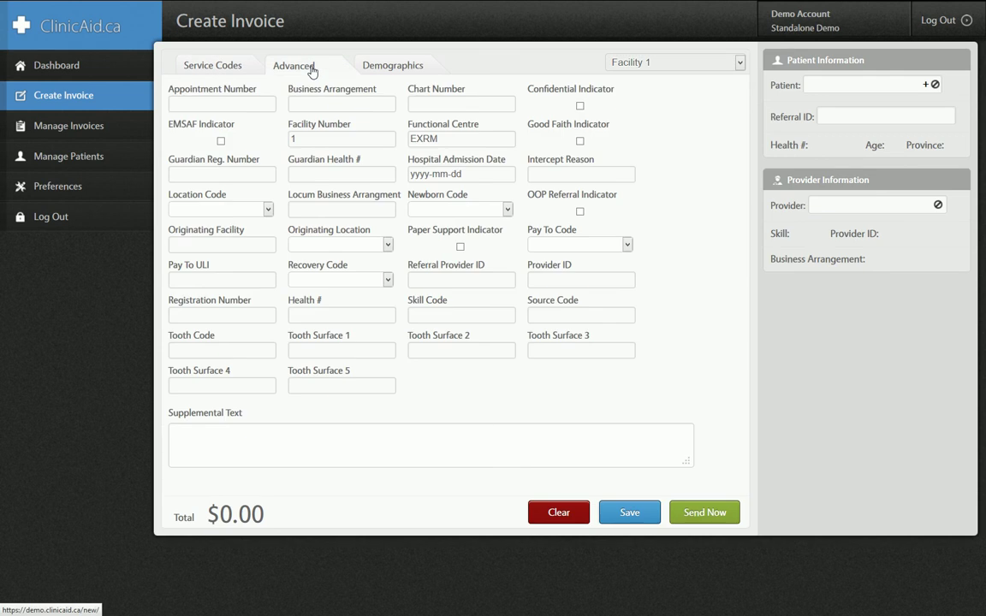
double_click(304, 139)
click(430, 135)
click(209, 66)
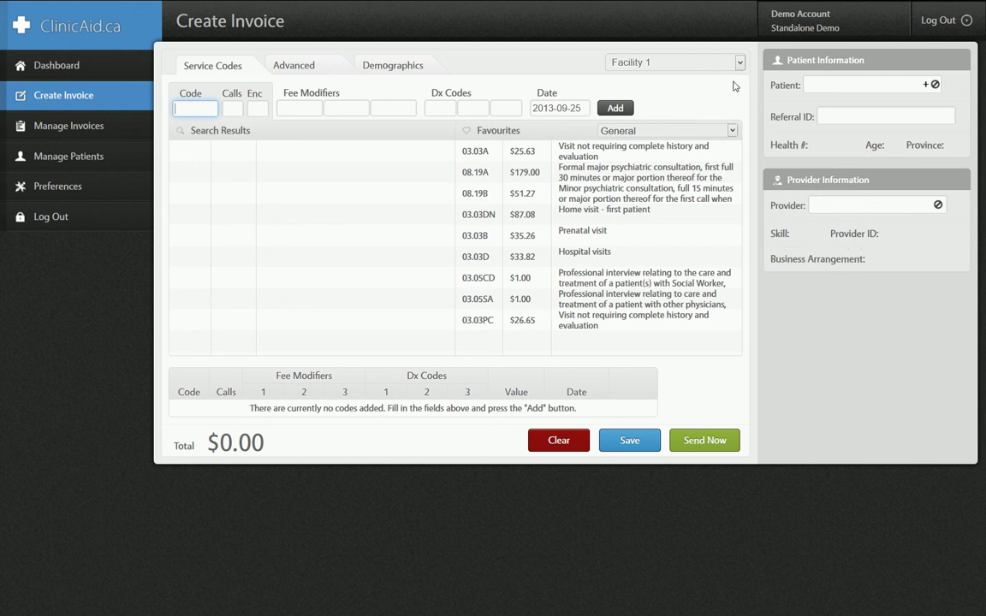
click(708, 64)
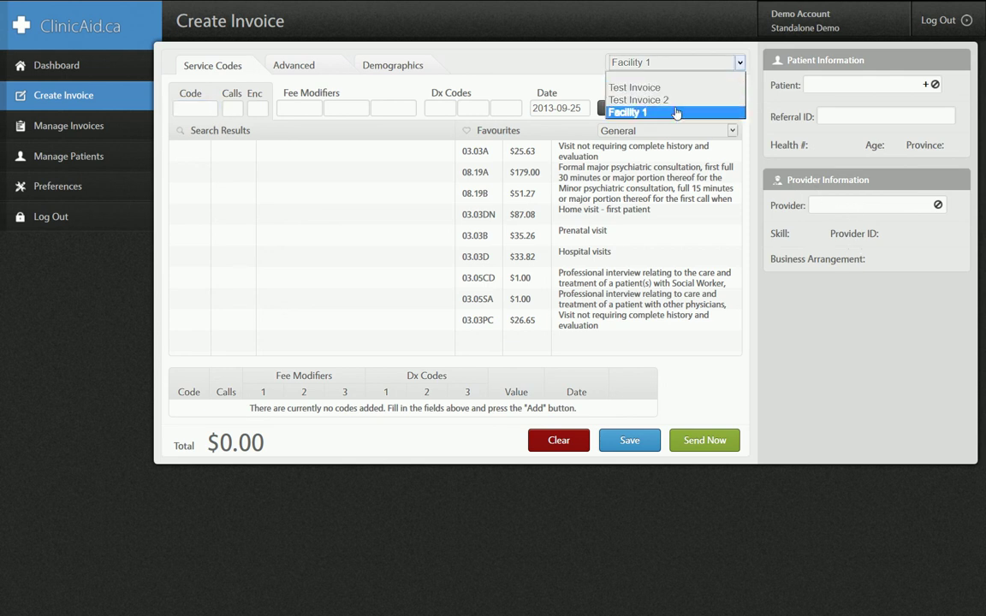